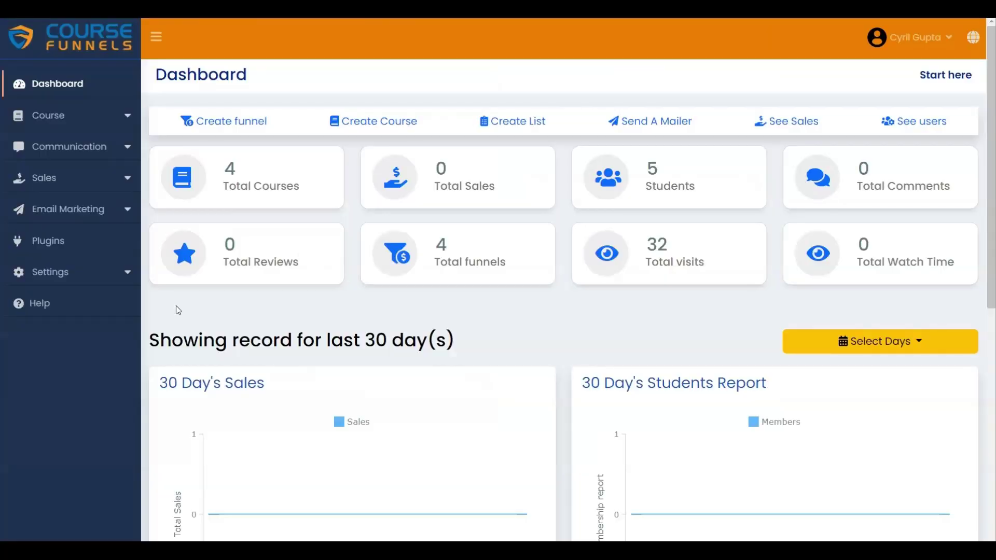
- Expand the Email Marketing menu in the left sidebar
{"action": "left_click", "coordinate": [98, 218]}
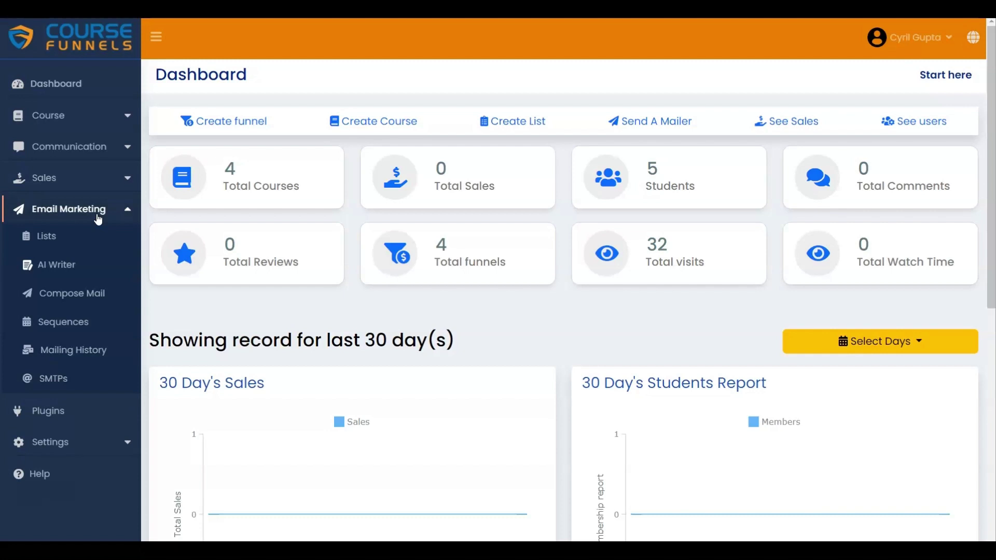
- In AI Writer's Write Headline task, generate ideas from the pasted plant-growth headline
{"action": "left_click", "coordinate": [65, 267]}
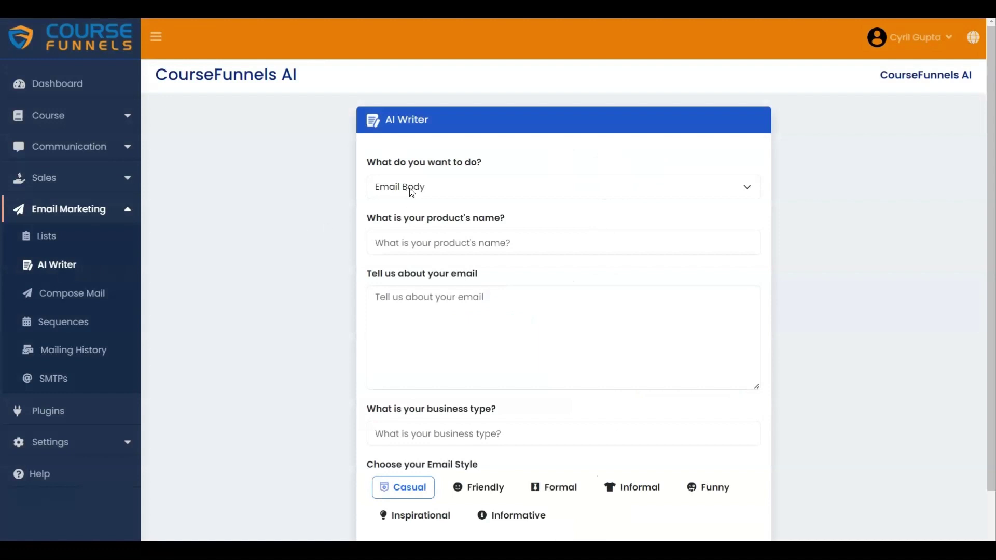
{"action": "left_click", "coordinate": [409, 192]}
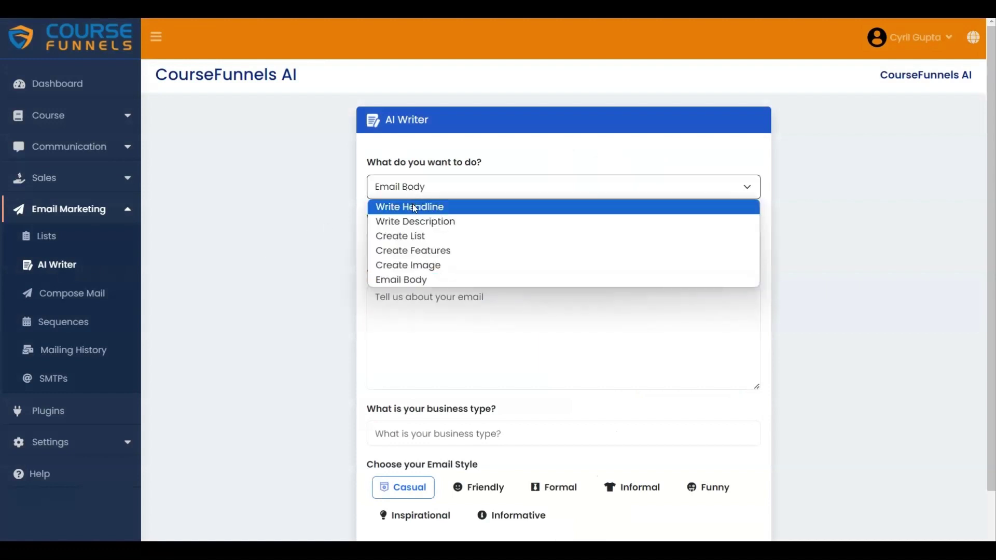
{"action": "left_click", "coordinate": [415, 208]}
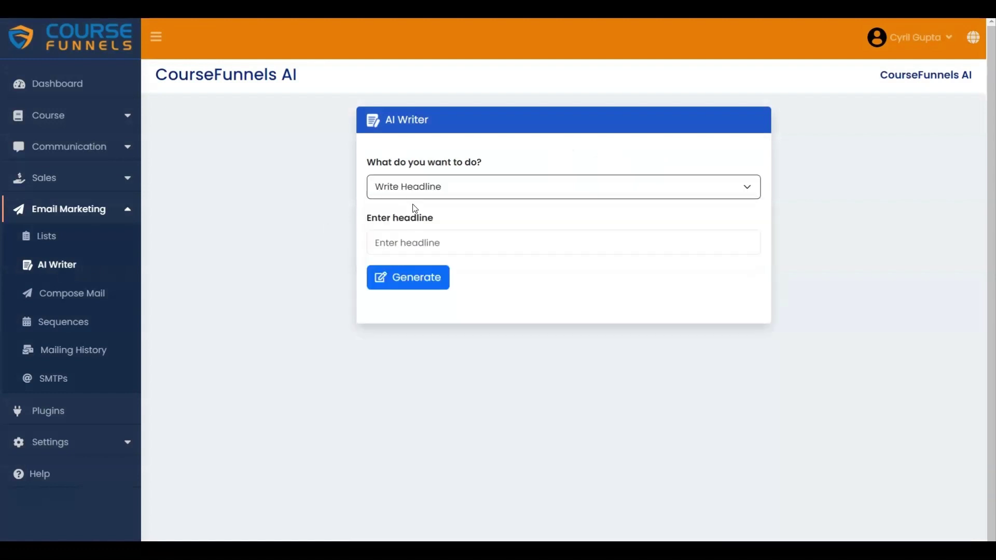
{"action": "left_click", "coordinate": [433, 241]}
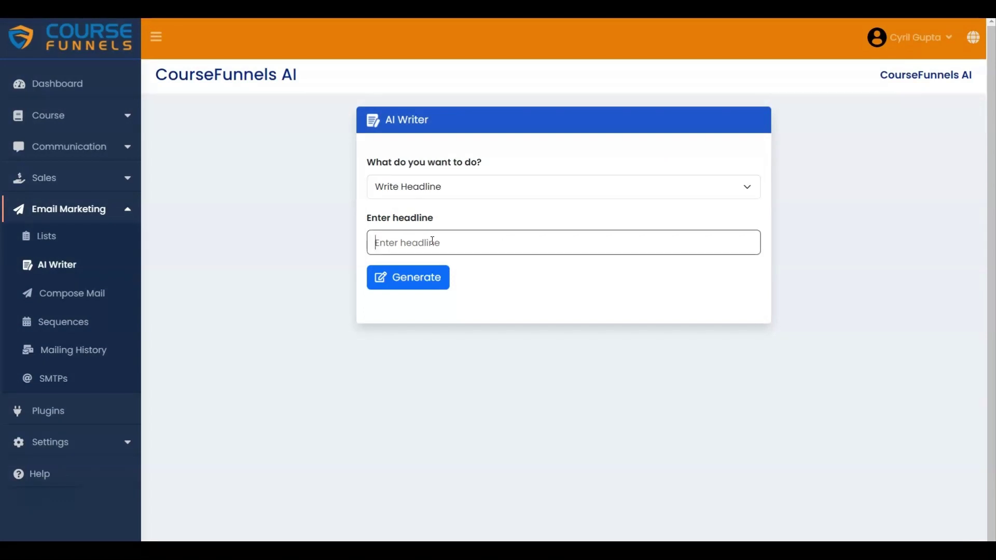
{"action": "type", "text": "The Plant Growth Formula That Will Grow Your Plants 20% Faster"}
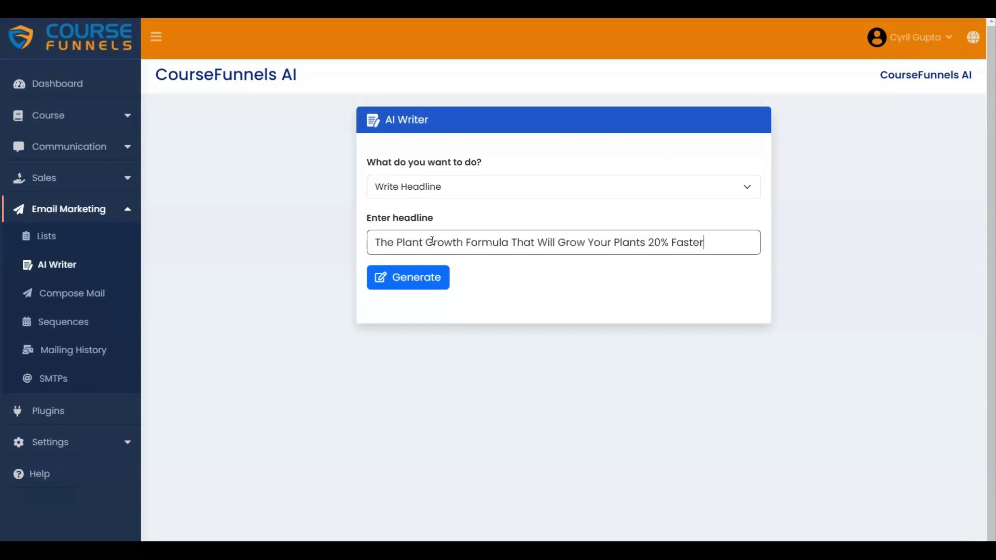
{"action": "left_click", "coordinate": [425, 280]}
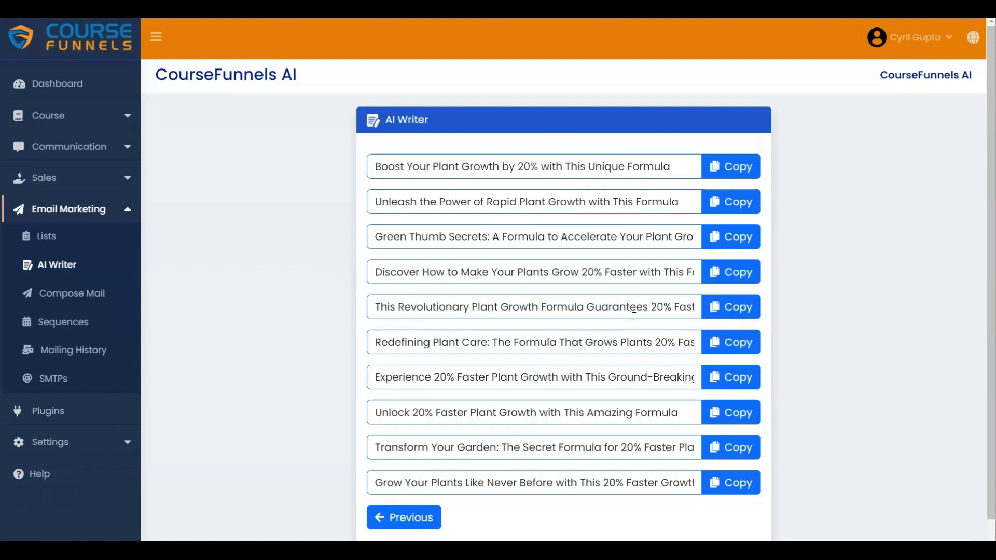
- Copy the fifth generated headline and return to the headline form
{"action": "left_click", "coordinate": [740, 315]}
{"action": "scroll", "coordinate": [851, 366], "scroll_direction": "down", "scroll_amount": 1}
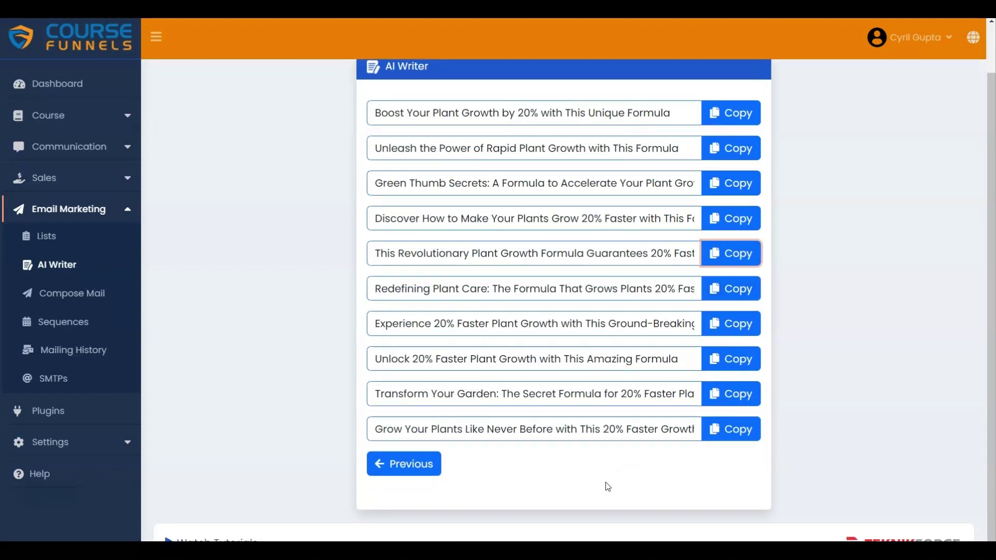
{"action": "left_click", "coordinate": [408, 467]}
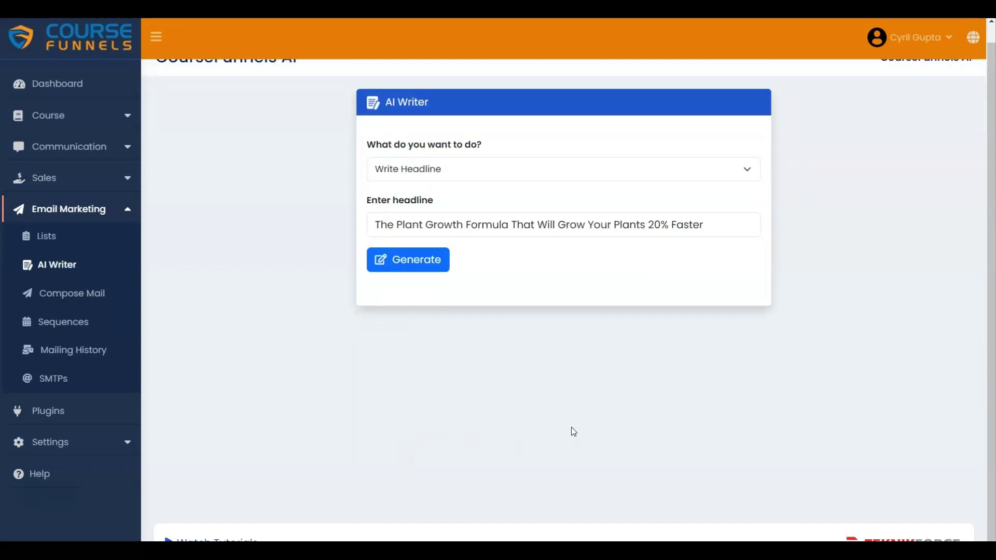
- Generate a Write Description result from the pasted Plant Growth Accelerator product details
{"action": "left_click", "coordinate": [550, 178]}
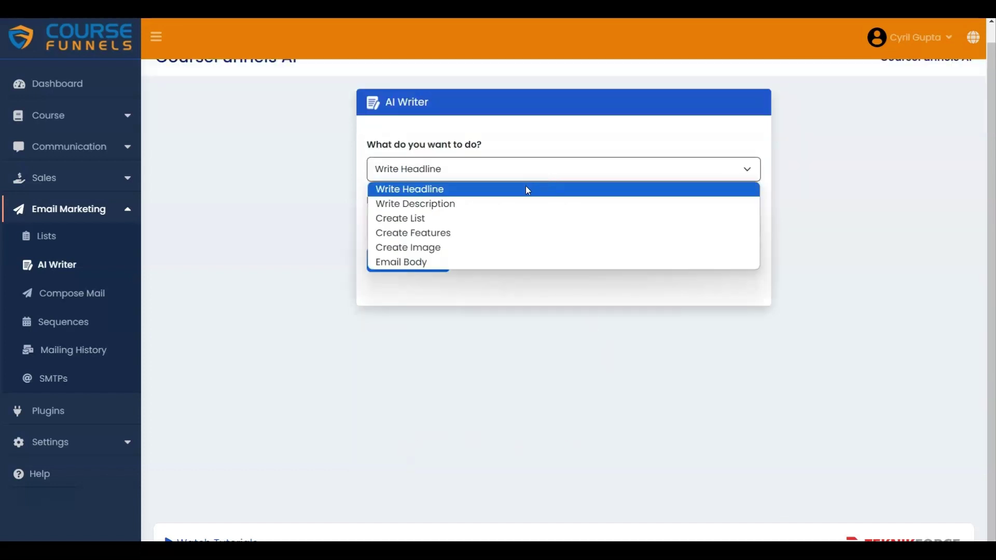
{"action": "left_click", "coordinate": [521, 203]}
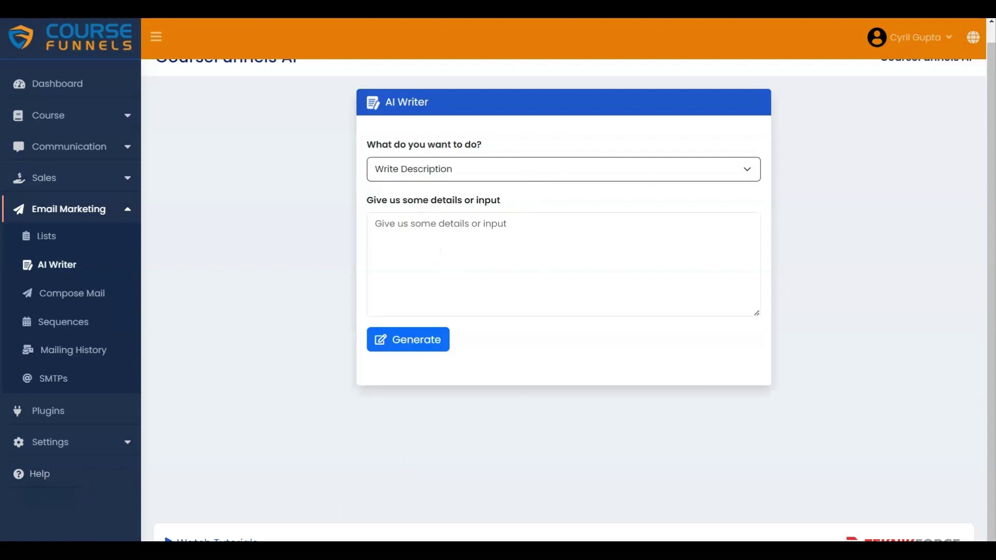
{"action": "scroll", "coordinate": [467, 259], "scroll_direction": "up", "scroll_amount": 1}
{"action": "left_click", "coordinate": [390, 237]}
{"action": "key", "text": "ctrl+v"}
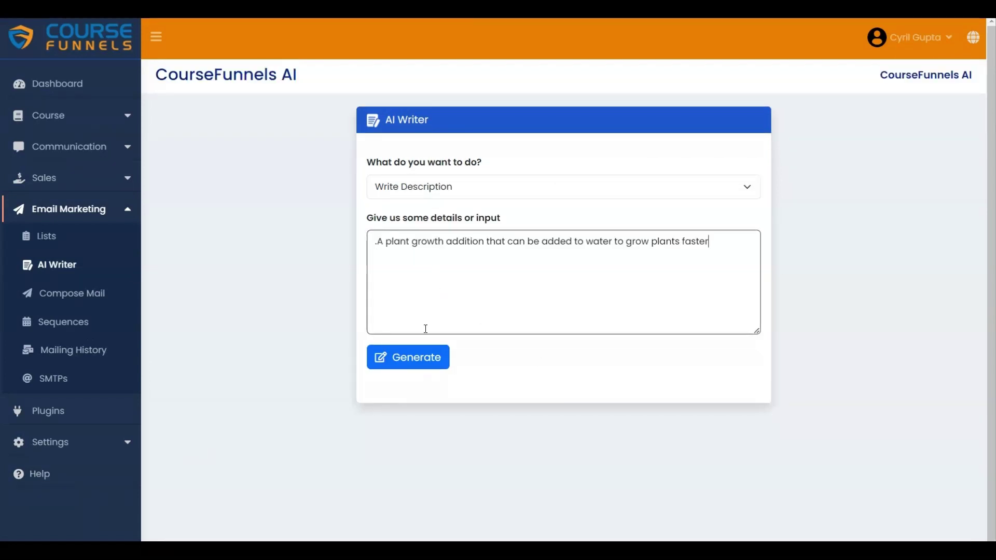
{"action": "left_click", "coordinate": [415, 359]}
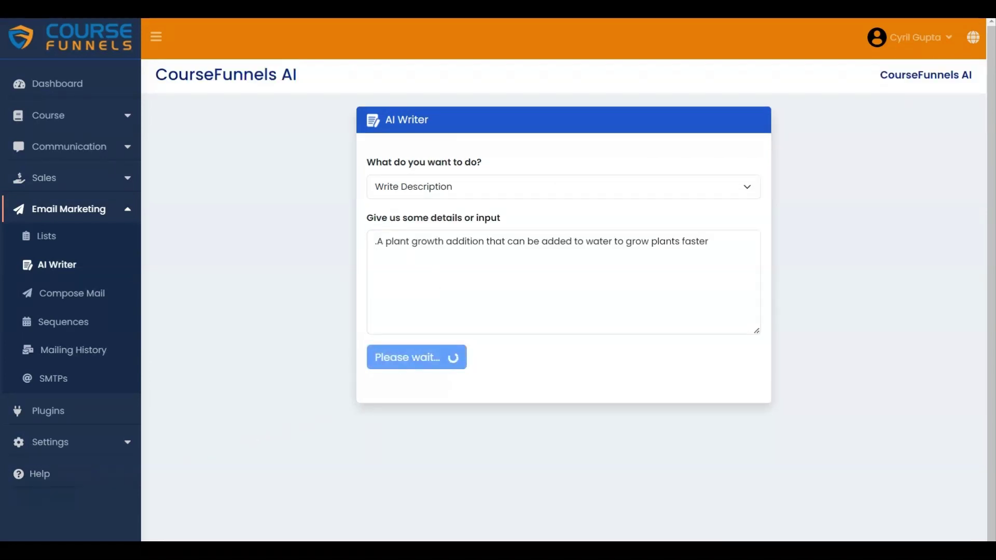
- Copy the generated plant-growth description and go back to the description form
{"action": "scroll", "coordinate": [614, 198], "scroll_direction": "down", "scroll_amount": 1}
{"action": "scroll", "coordinate": [614, 199], "scroll_direction": "up", "scroll_amount": 1}
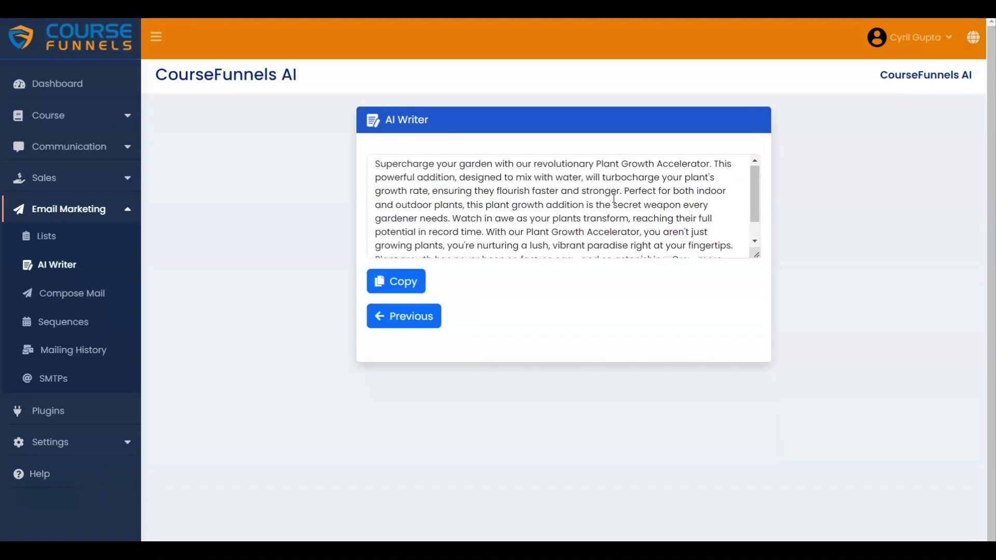
{"action": "scroll", "coordinate": [614, 198], "scroll_direction": "down", "scroll_amount": 1}
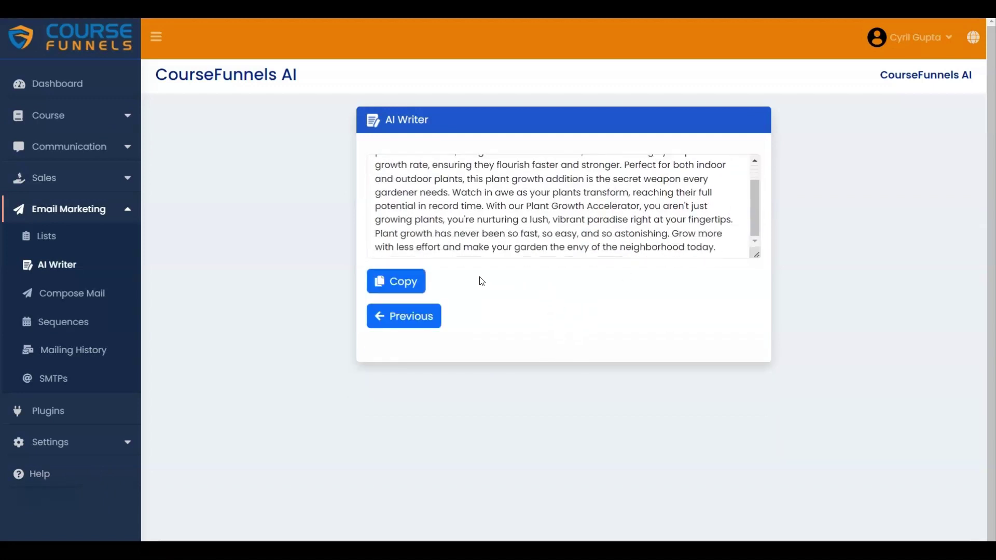
{"action": "left_click", "coordinate": [405, 284]}
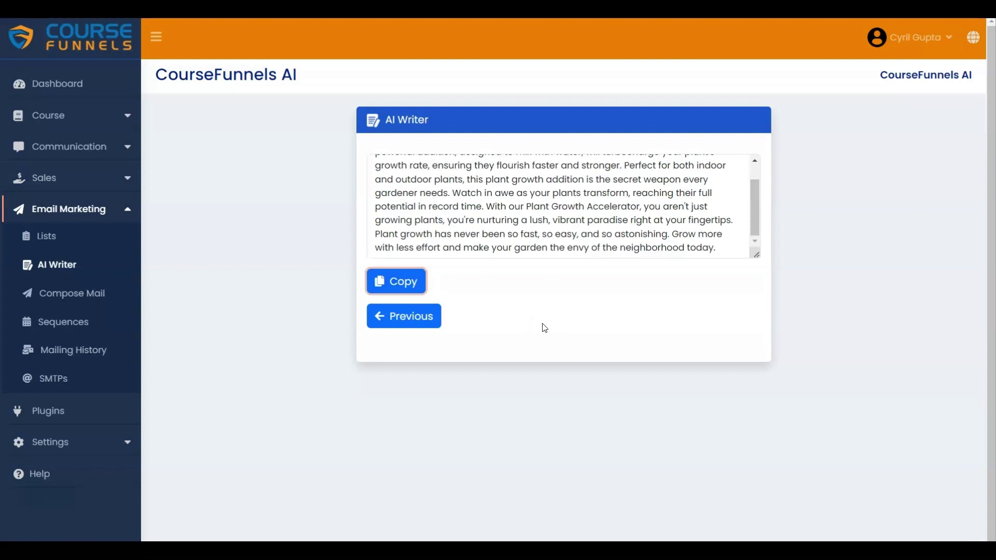
{"action": "left_click", "coordinate": [399, 317]}
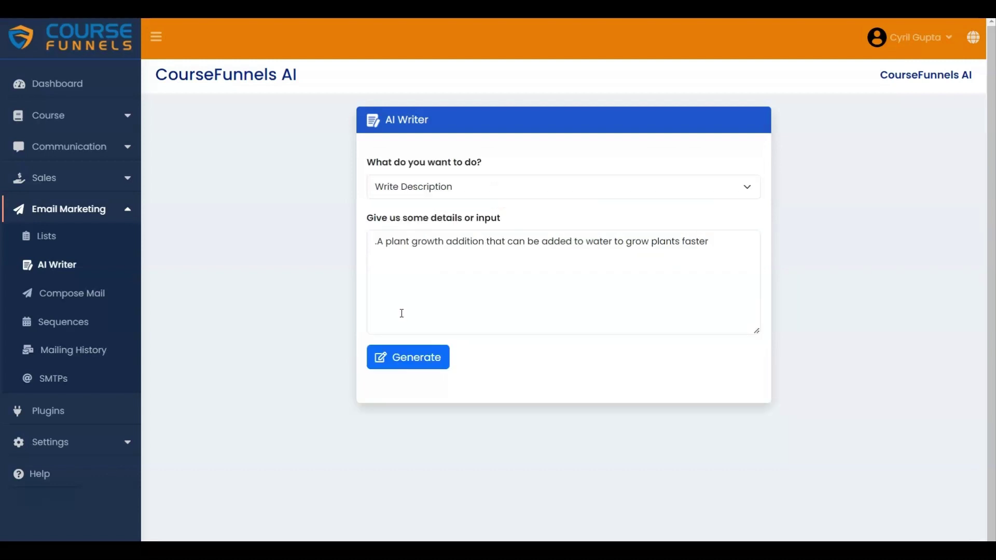
- Generate a Create List result from the pasted reasons-to-buy plant growth formula prompt
{"action": "left_click", "coordinate": [445, 190]}
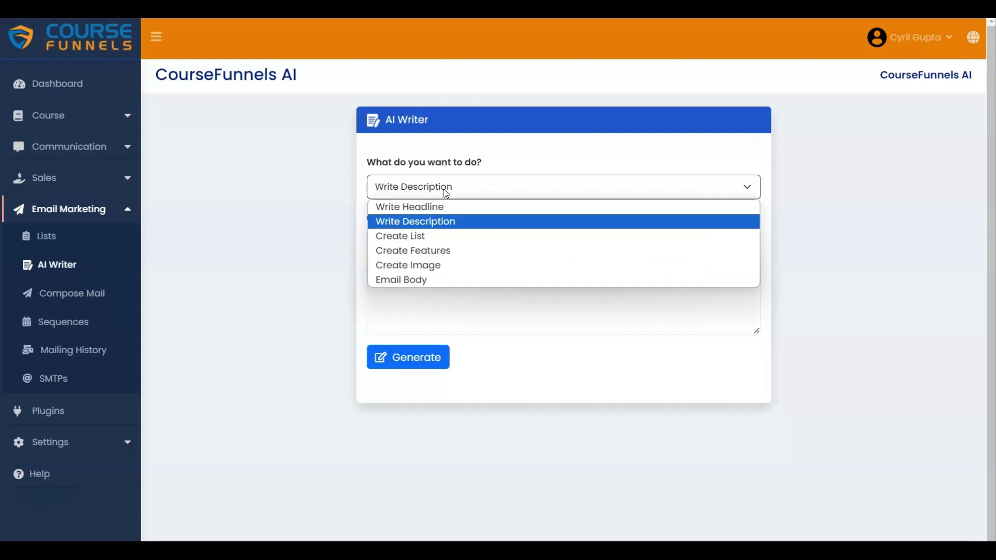
{"action": "left_click", "coordinate": [431, 234]}
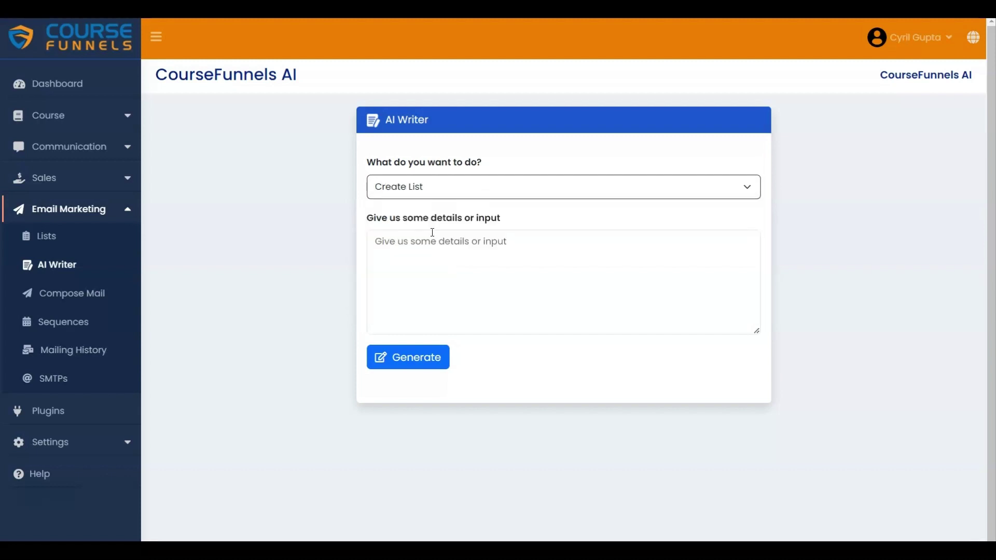
{"action": "left_click", "coordinate": [391, 240]}
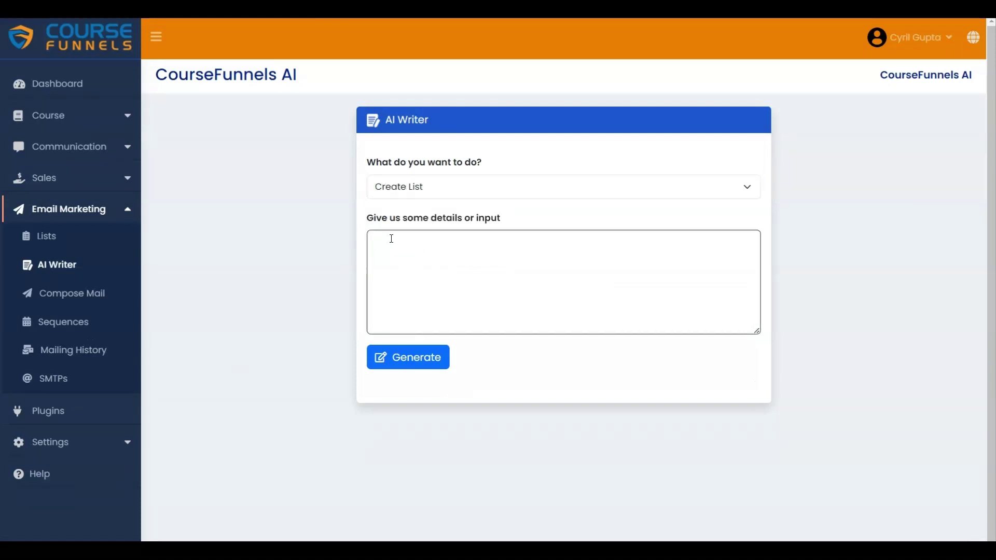
{"action": "key", "text": "ctrl+v"}
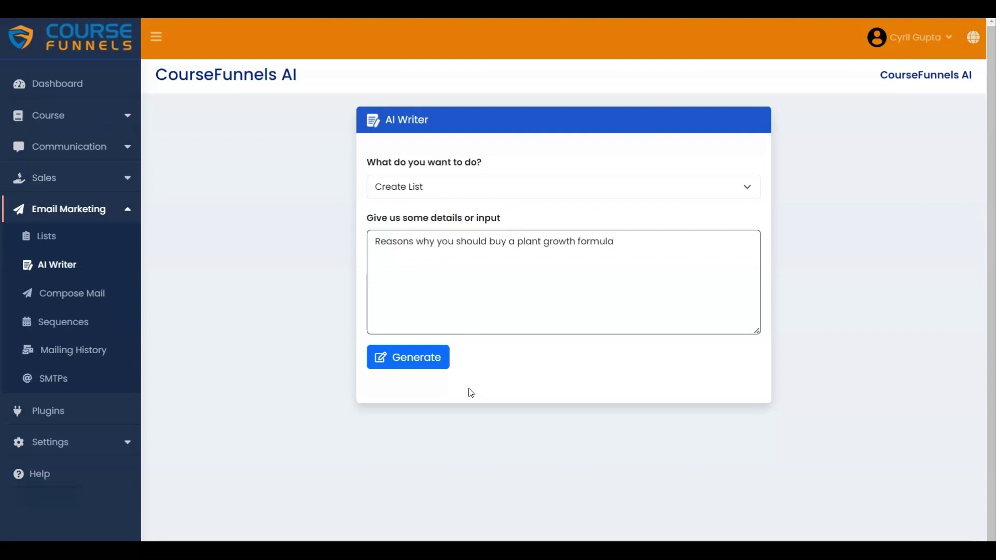
{"action": "left_click", "coordinate": [427, 369]}
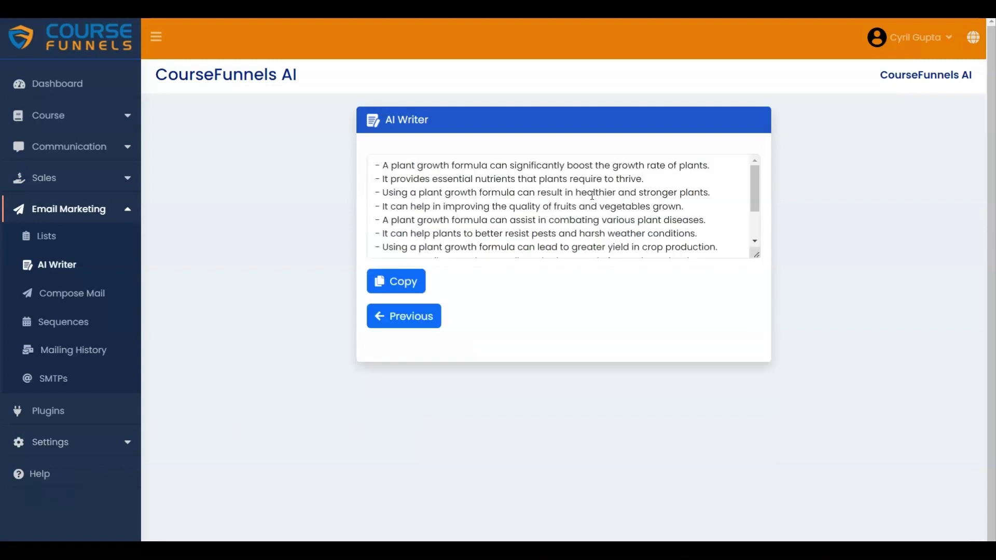
- Copy the generated list of reasons and go back to the Create List form
{"action": "scroll", "coordinate": [592, 196], "scroll_direction": "down", "scroll_amount": 1}
{"action": "scroll", "coordinate": [592, 195], "scroll_direction": "up", "scroll_amount": 2}
{"action": "scroll", "coordinate": [594, 228], "scroll_direction": "down", "scroll_amount": 2}
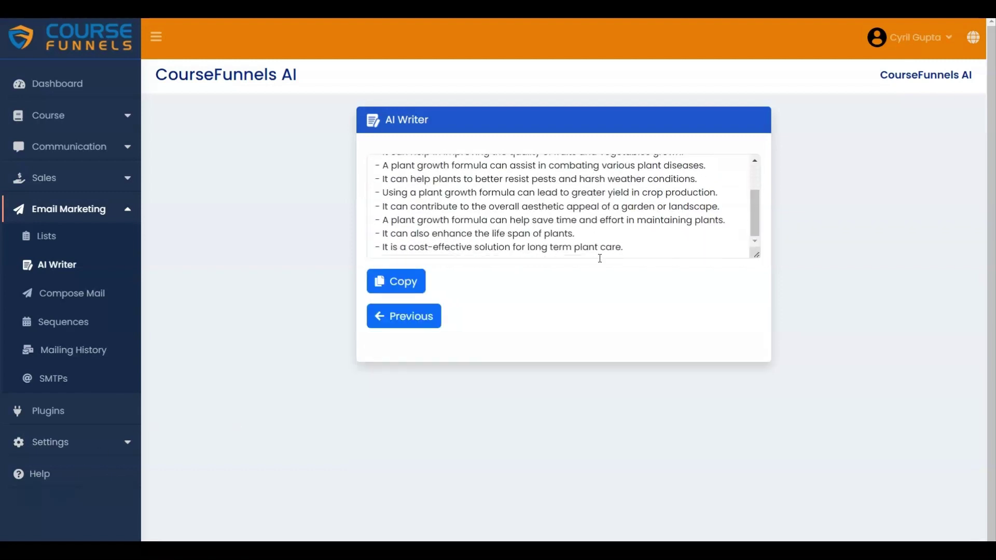
{"action": "left_click", "coordinate": [407, 282]}
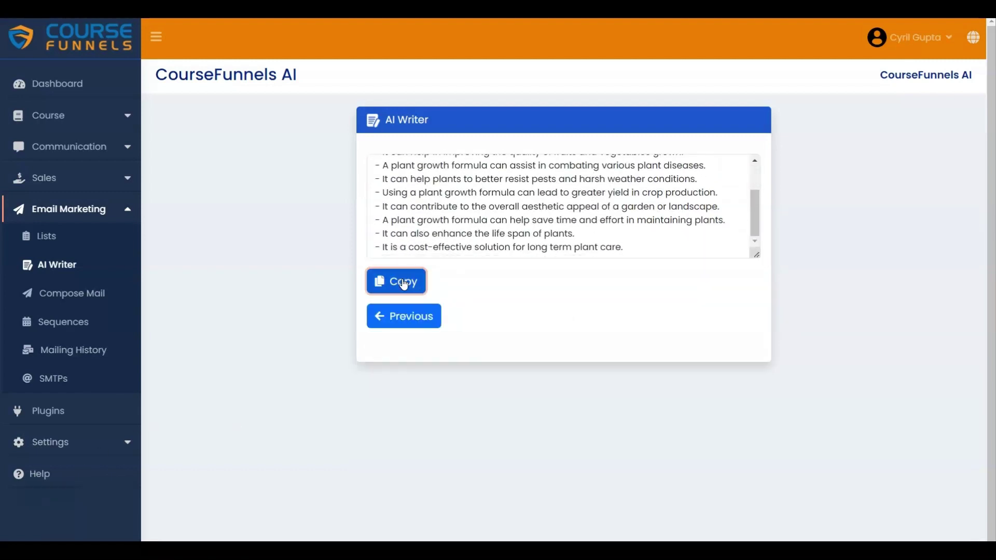
{"action": "left_click", "coordinate": [419, 322]}
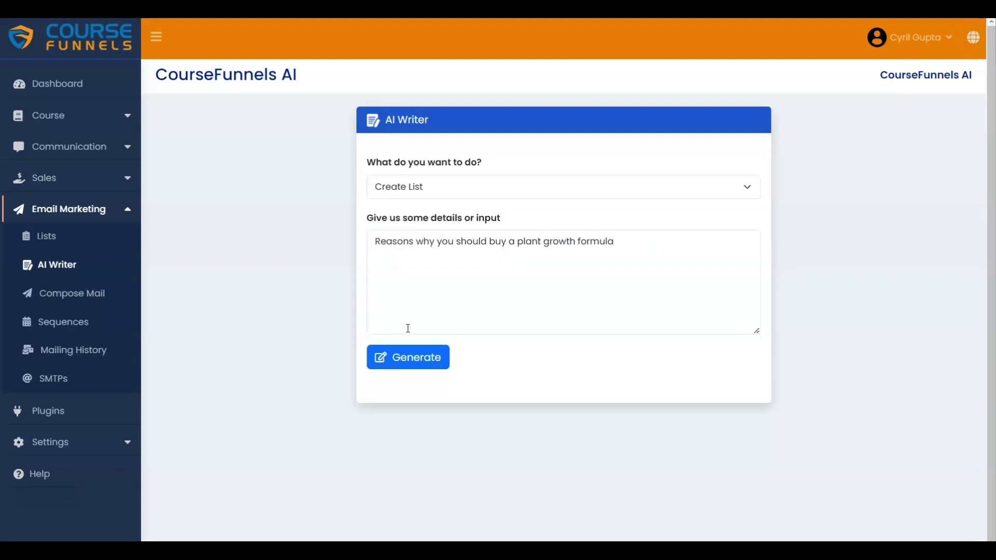
- Generate a Create Features list from the pasted plant growth formula description
{"action": "left_click", "coordinate": [430, 193]}
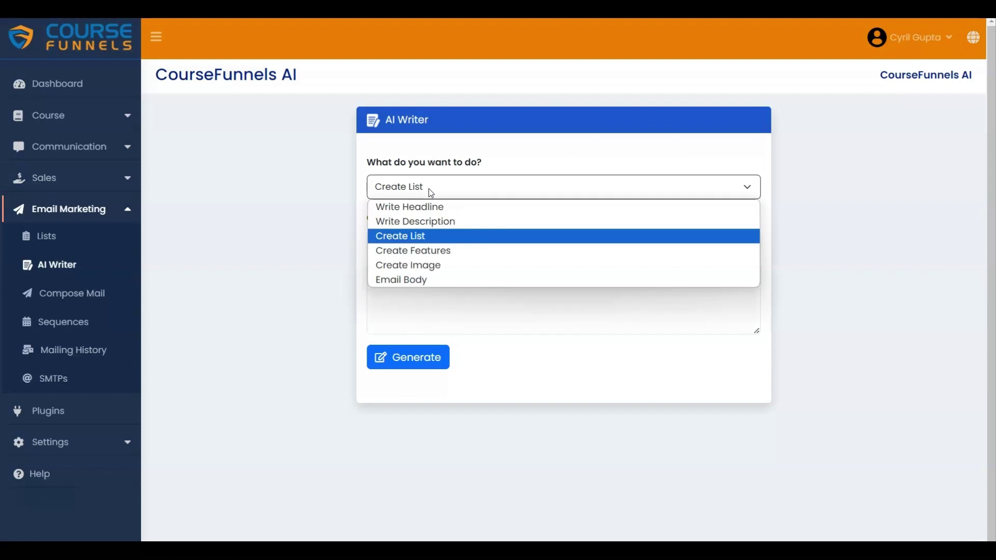
{"action": "left_click", "coordinate": [428, 252]}
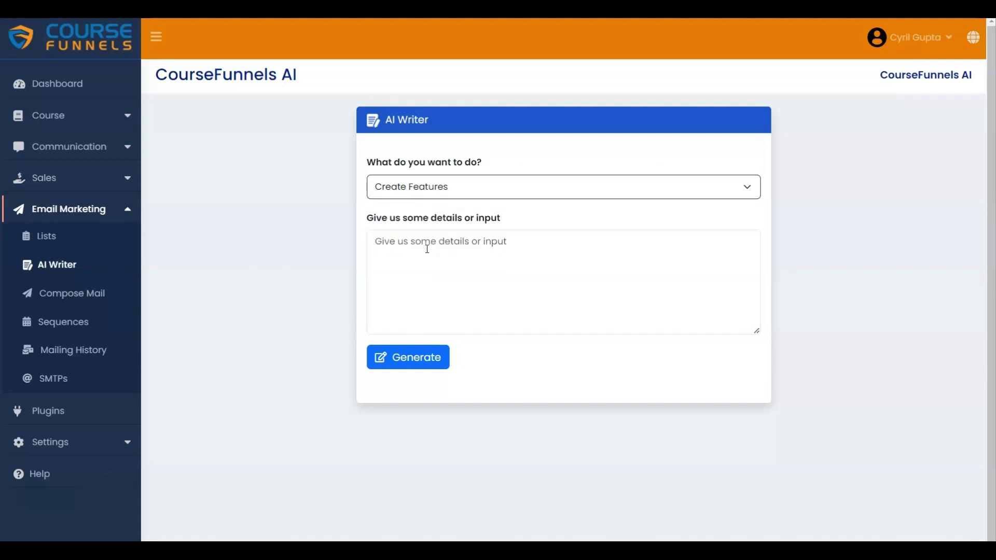
{"action": "left_click", "coordinate": [326, 341]}
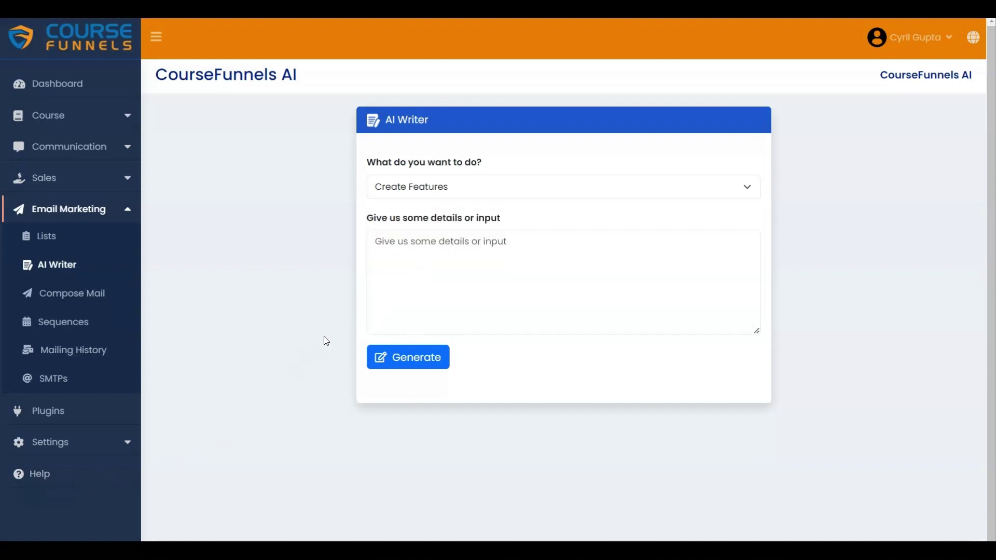
{"action": "left_click", "coordinate": [389, 241]}
{"action": "key", "text": "ctrl+v"}
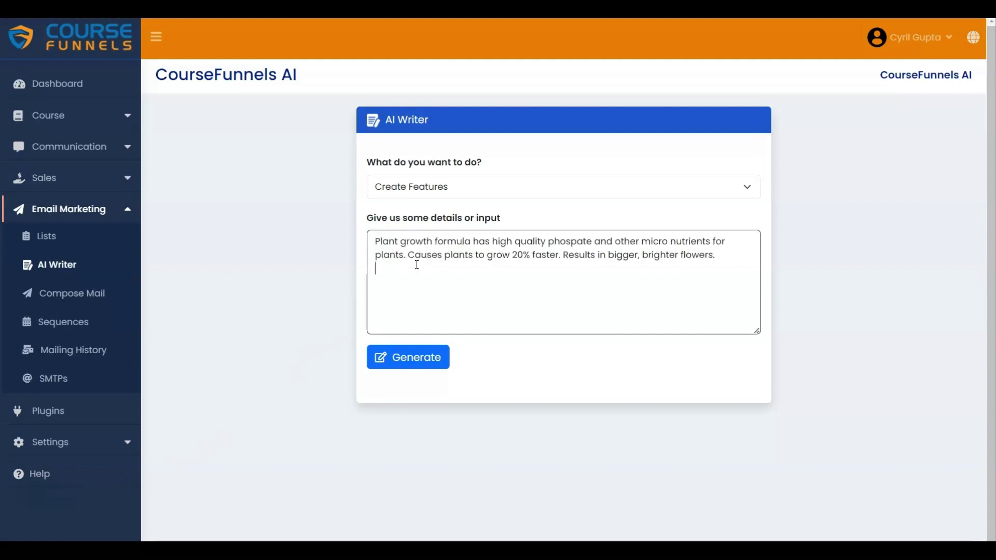
{"action": "left_click", "coordinate": [406, 355]}
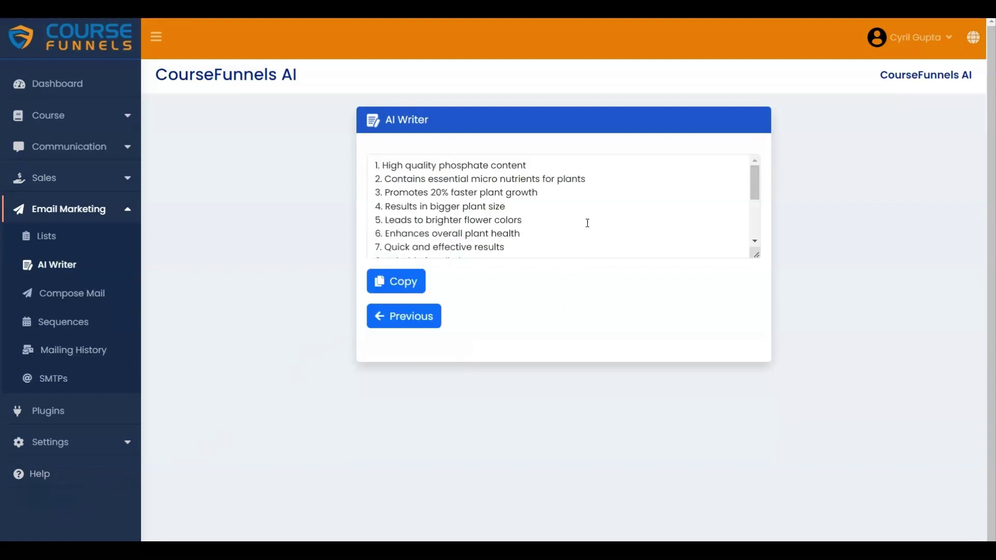
- Copy the 15-item feature list and go back to the Create Features form
{"action": "scroll", "coordinate": [635, 199], "scroll_direction": "down", "scroll_amount": 3}
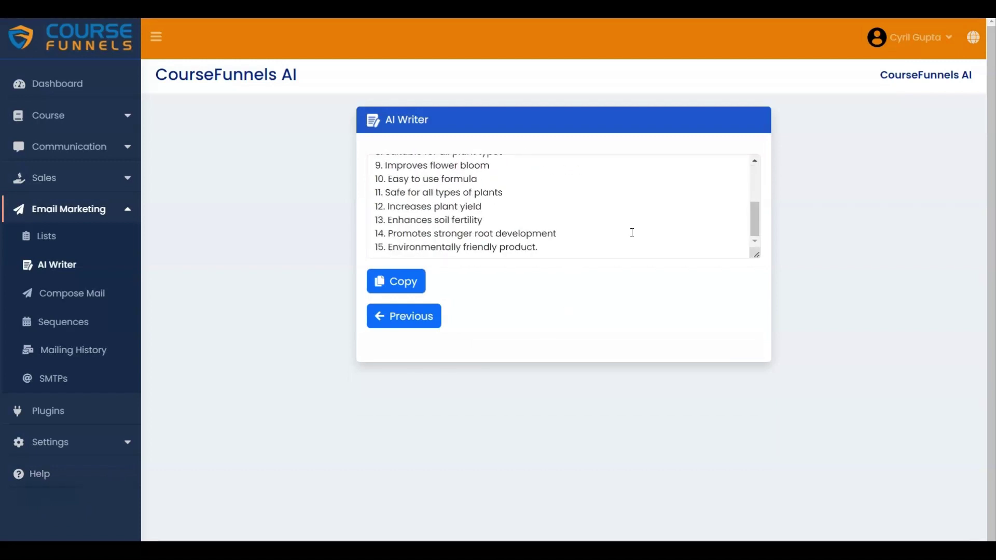
{"action": "left_click", "coordinate": [401, 283]}
{"action": "left_click", "coordinate": [425, 320]}
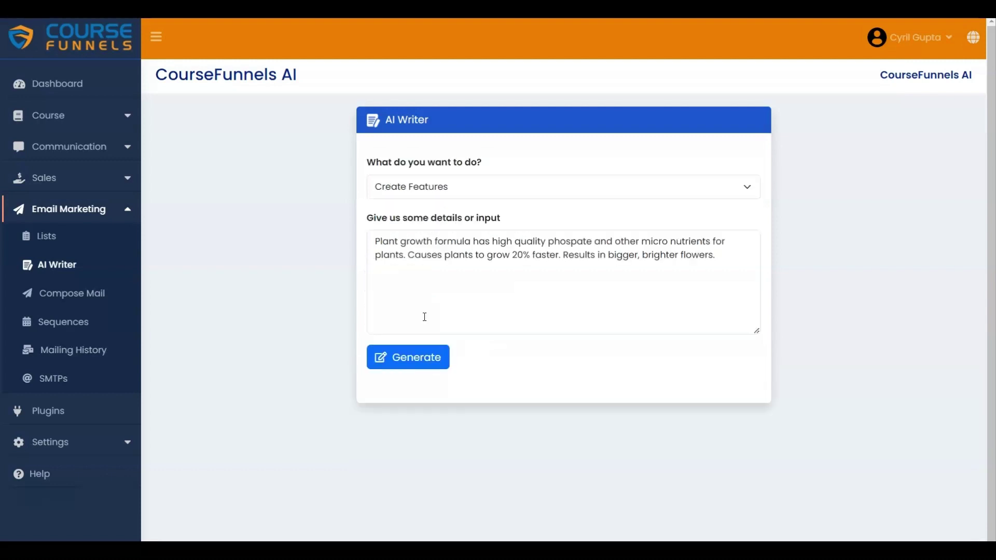
{"action": "left_click", "coordinate": [423, 196]}
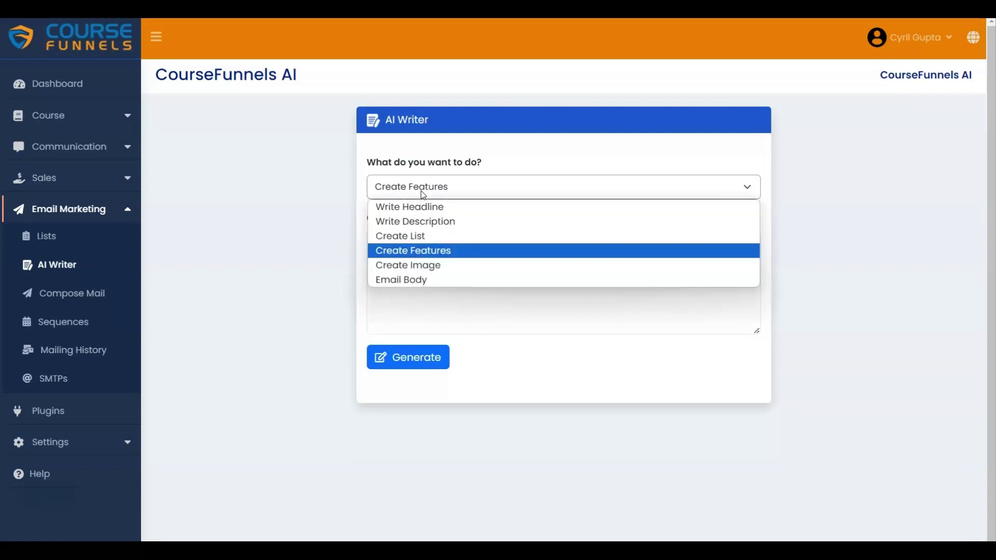
- Generate a Cartoon-style image from the prompt 'A happy plant', then return to the form
{"action": "left_click", "coordinate": [428, 266]}
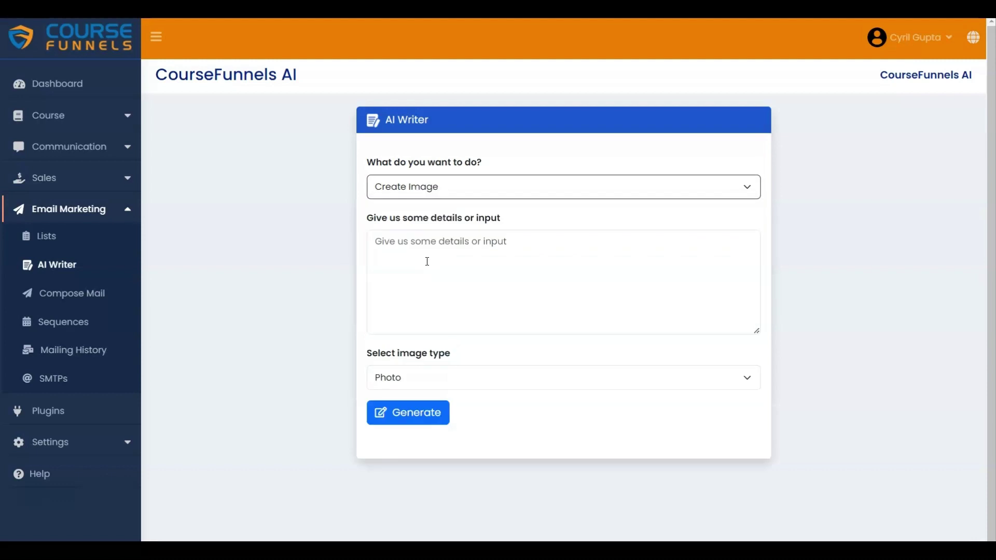
{"action": "left_click", "coordinate": [392, 240]}
{"action": "type", "text": "A happy plant"}
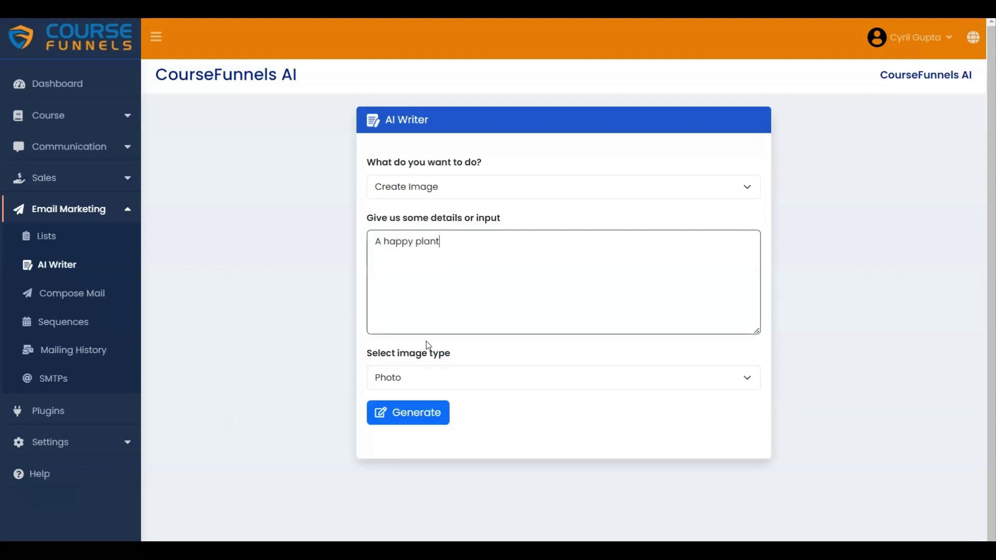
{"action": "left_click", "coordinate": [463, 383]}
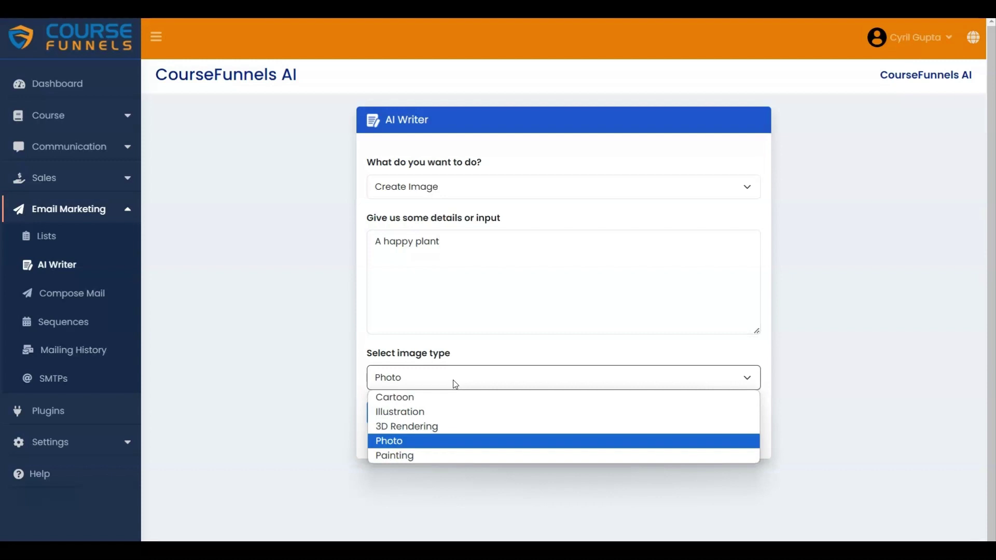
{"action": "left_click", "coordinate": [425, 394]}
{"action": "left_click", "coordinate": [423, 418]}
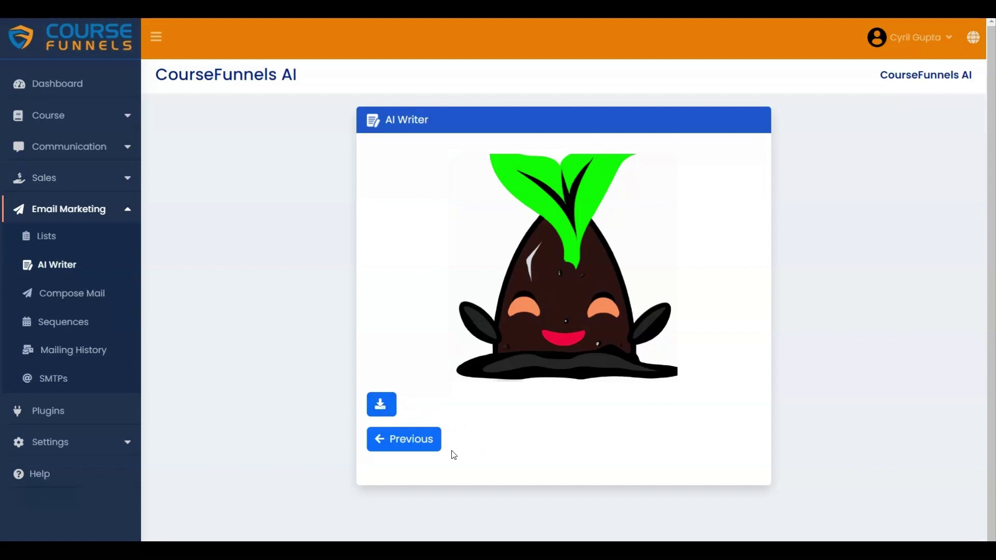
{"action": "left_click", "coordinate": [411, 442]}
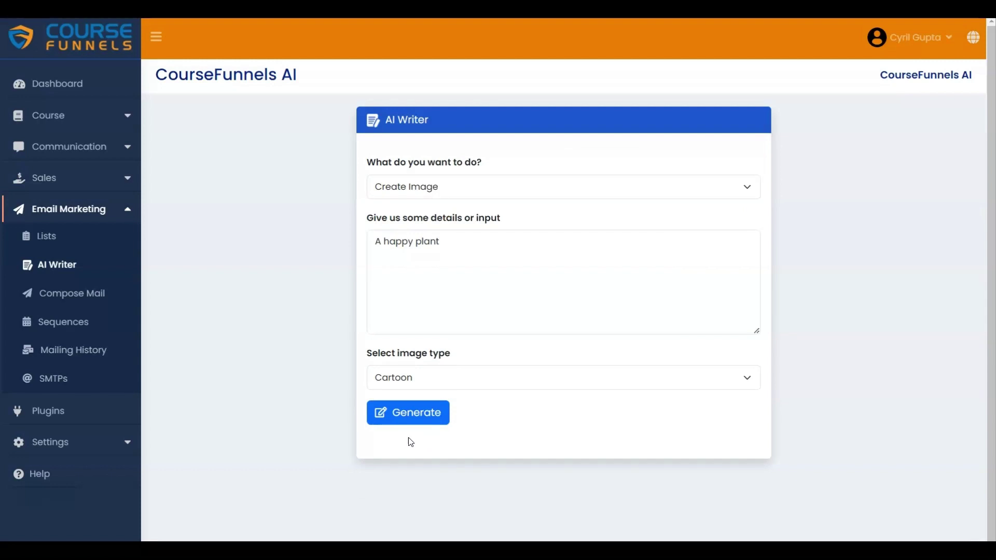
{"action": "left_click", "coordinate": [436, 193]}
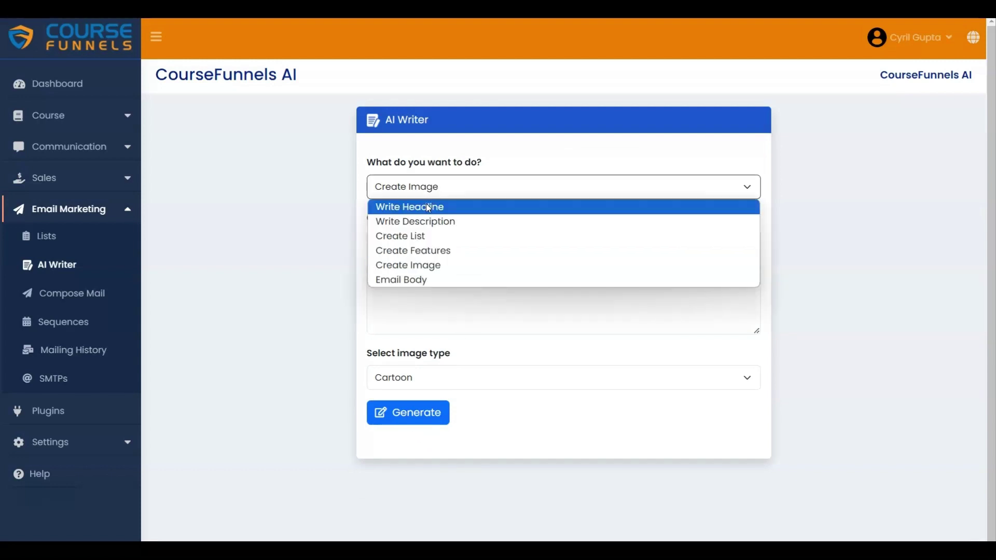
- Fill the Email Body form with the product sentence, groFood offer details and business type FasterGRO LLC
{"action": "left_click", "coordinate": [434, 280]}
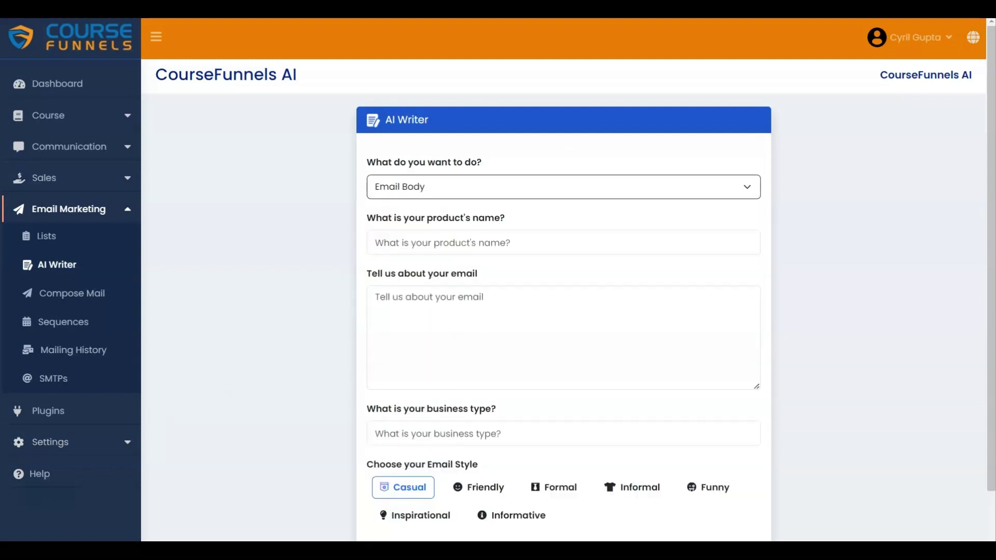
{"action": "left_click", "coordinate": [387, 243]}
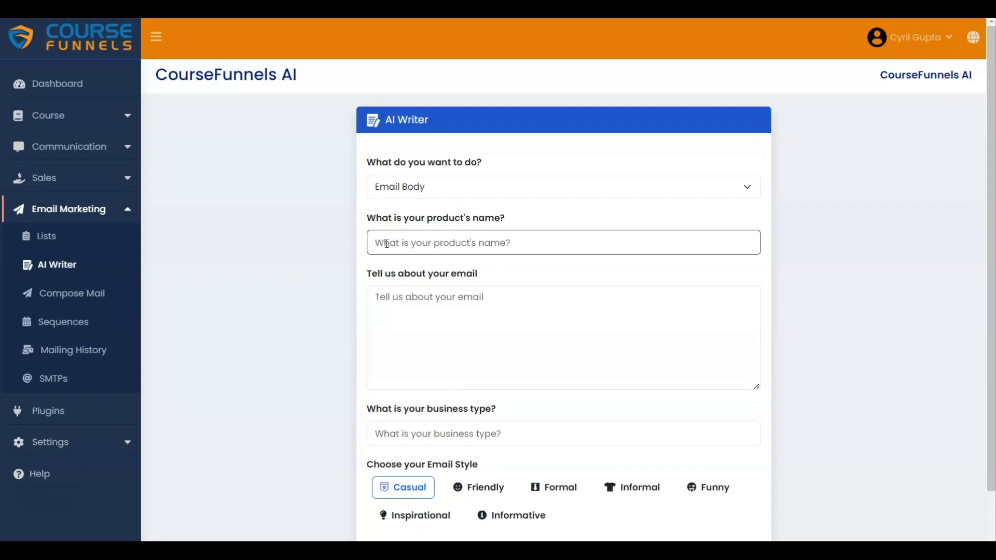
{"action": "key", "text": "ctrl+v"}
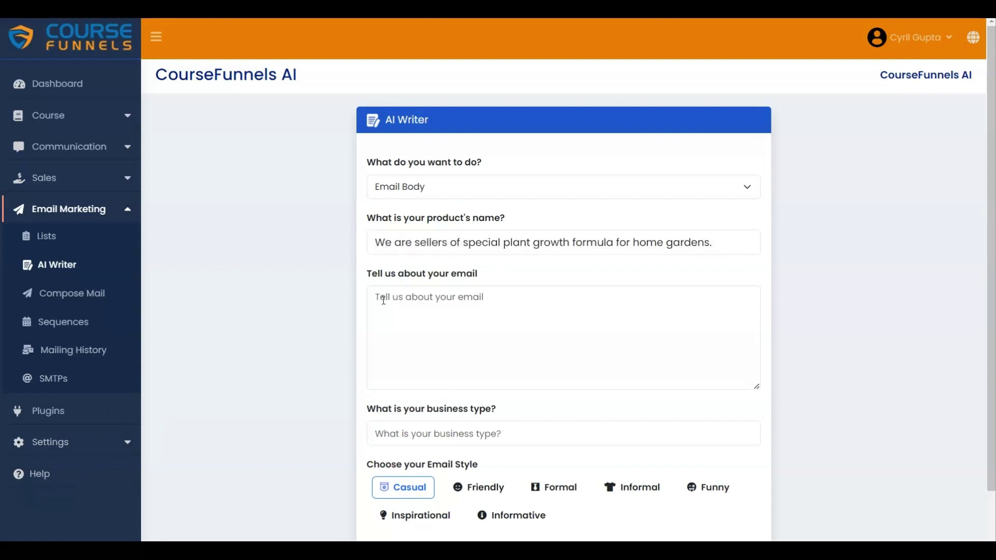
{"action": "left_click", "coordinate": [384, 300]}
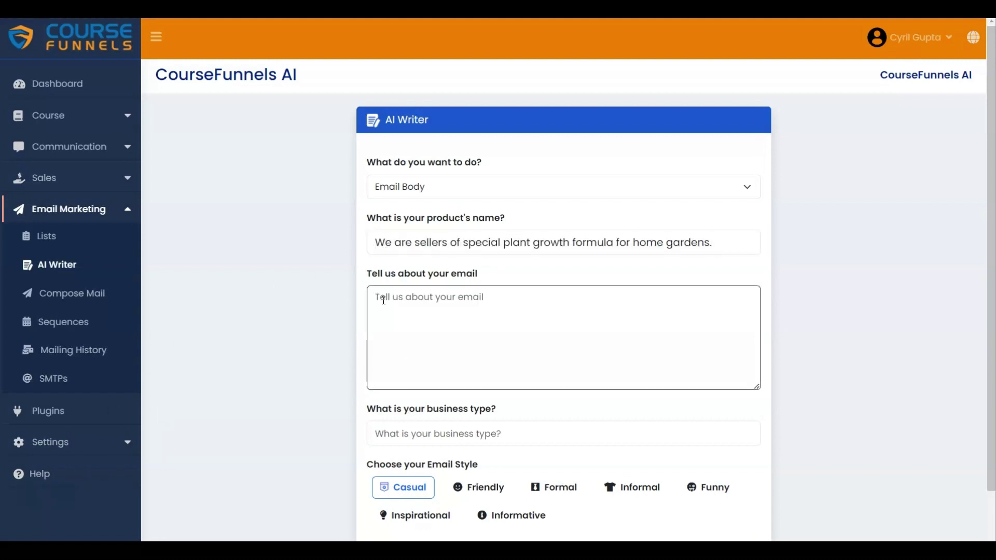
{"action": "key", "text": "ctrl+v"}
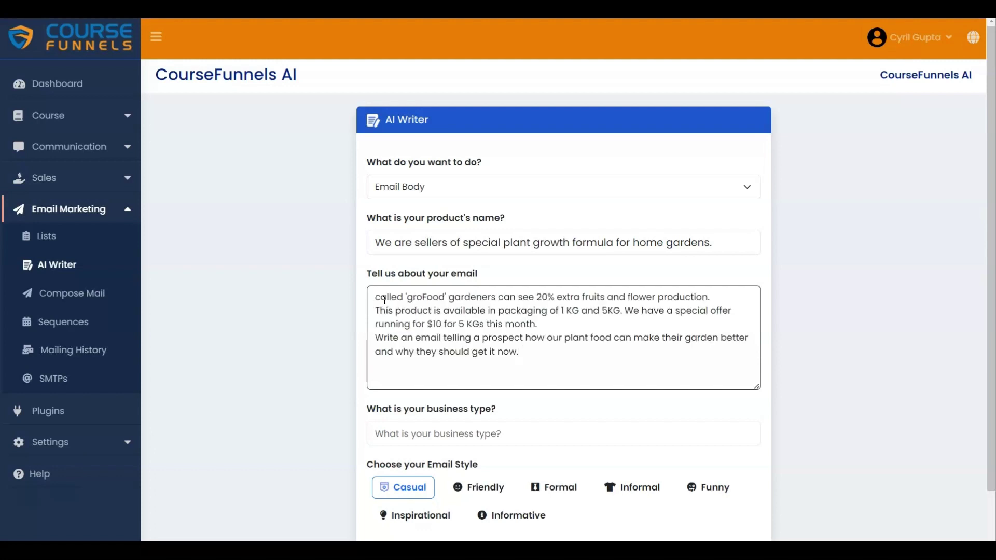
{"action": "scroll", "coordinate": [384, 300], "scroll_direction": "down", "scroll_amount": 2}
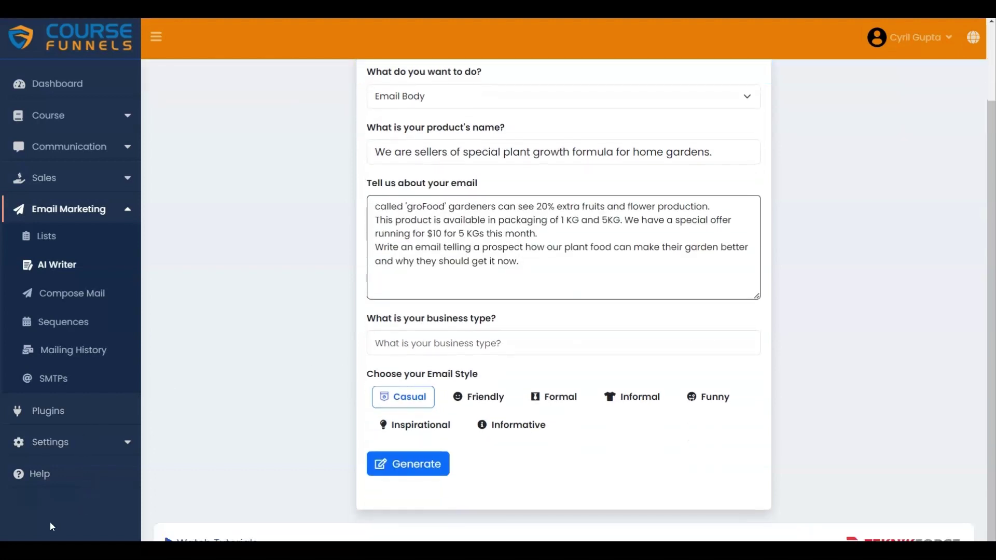
{"action": "left_click", "coordinate": [404, 344]}
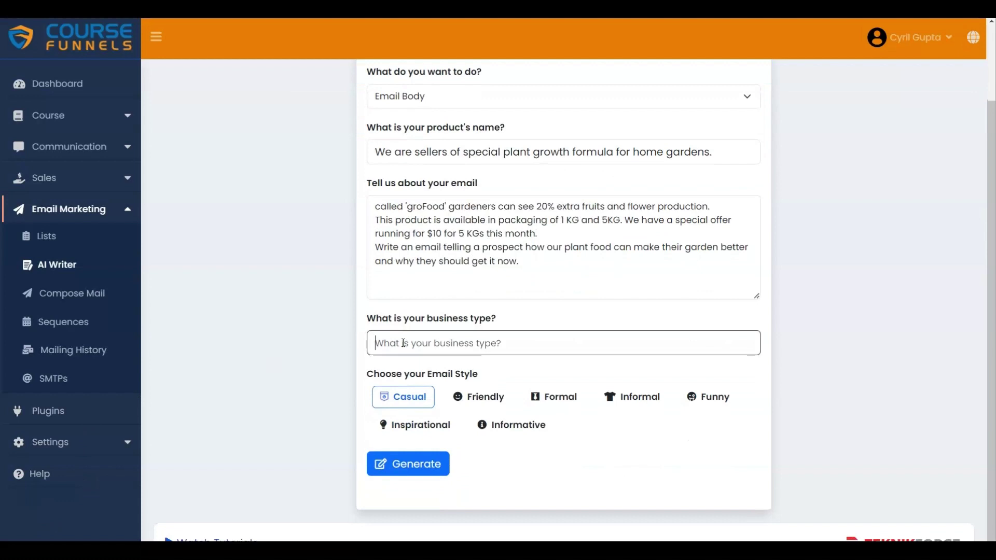
{"action": "key", "text": "ctrl+v"}
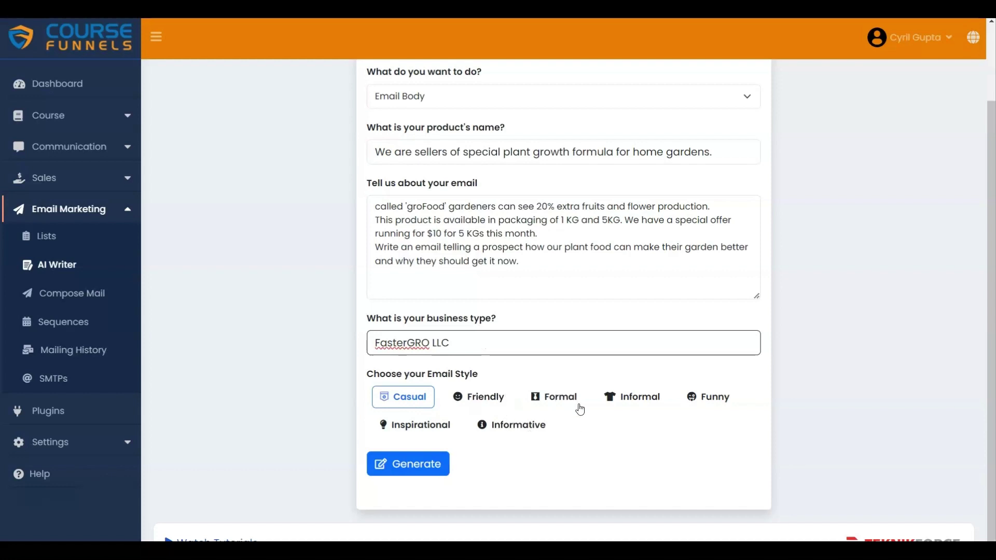
{"action": "left_click", "coordinate": [403, 404]}
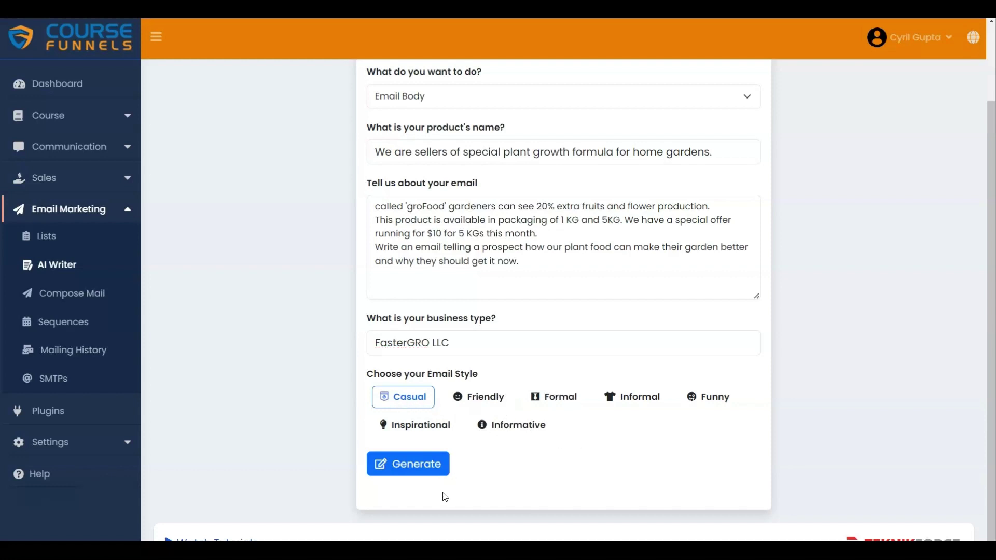
- Generate the groFood promo email signed by the FasterGRO LLC Team and copy it
{"action": "left_click", "coordinate": [409, 469]}
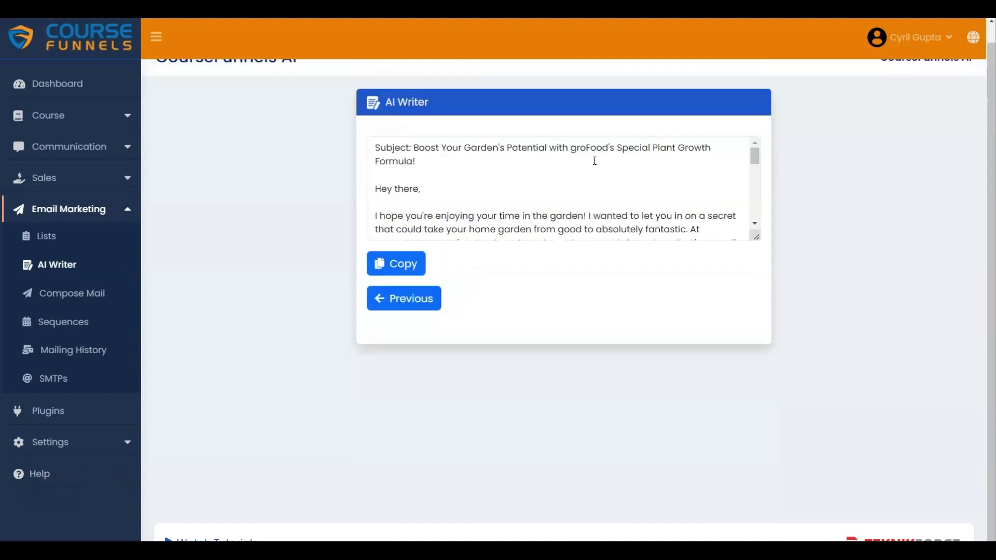
{"action": "scroll", "coordinate": [595, 161], "scroll_direction": "down", "scroll_amount": 10}
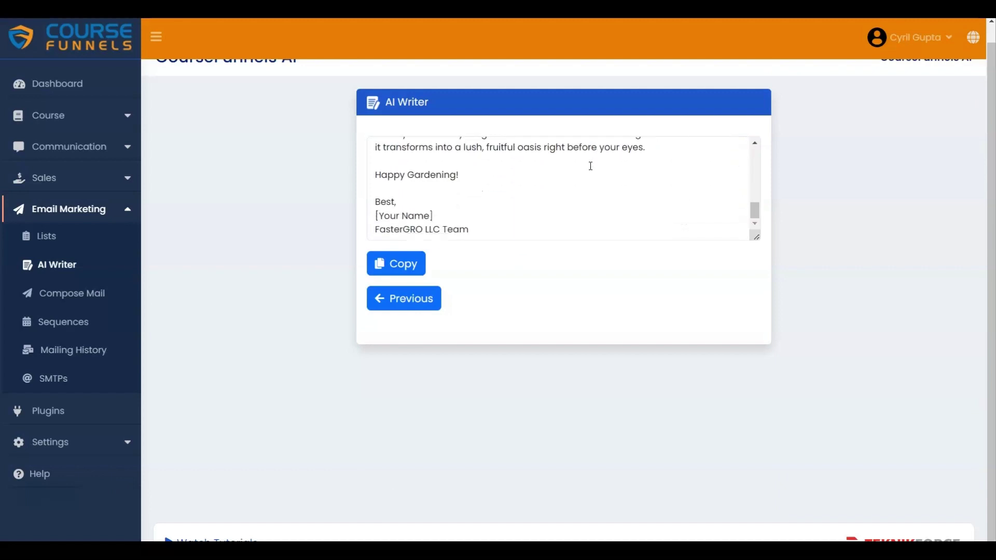
{"action": "left_click", "coordinate": [404, 264]}
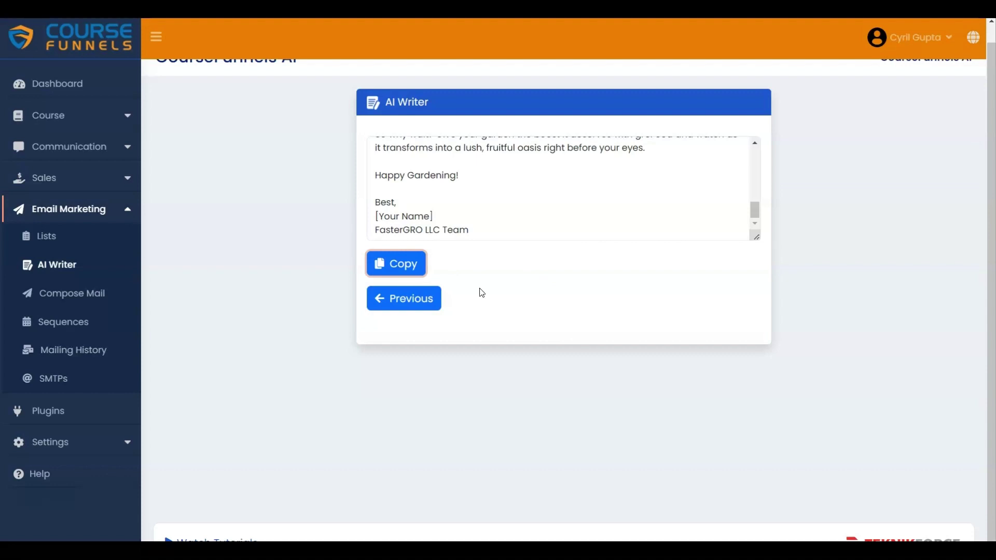
{"action": "left_click", "coordinate": [403, 304]}
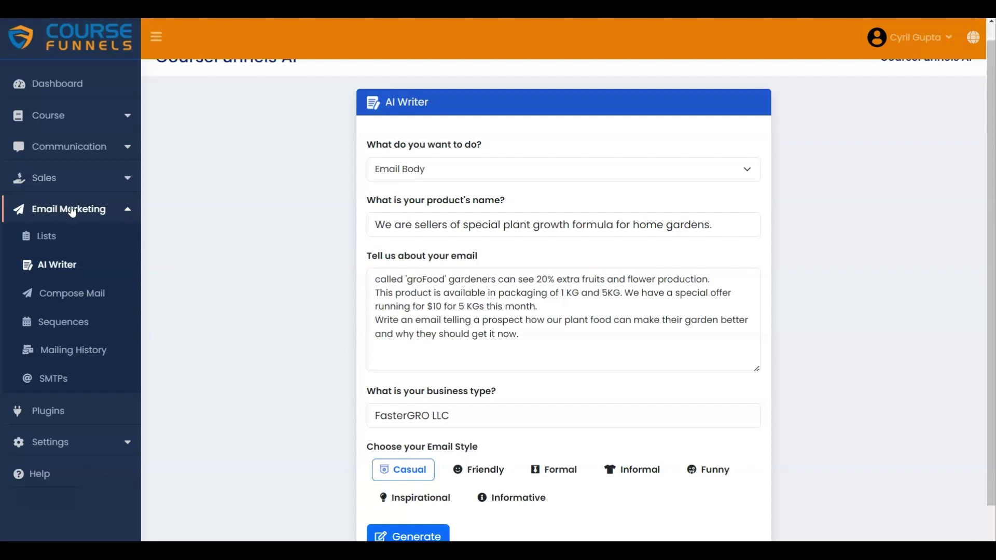
- On the Compose Mail page, enter the subject 'The Plant Growth Formula That Will Grow Your Plants 20% Faster'
{"action": "left_click", "coordinate": [64, 298]}
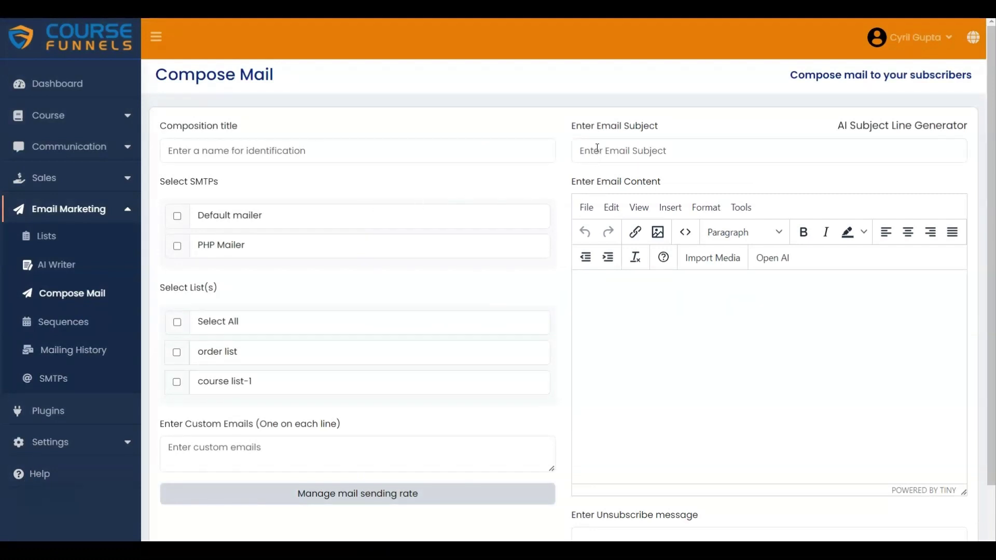
{"action": "left_click", "coordinate": [596, 148]}
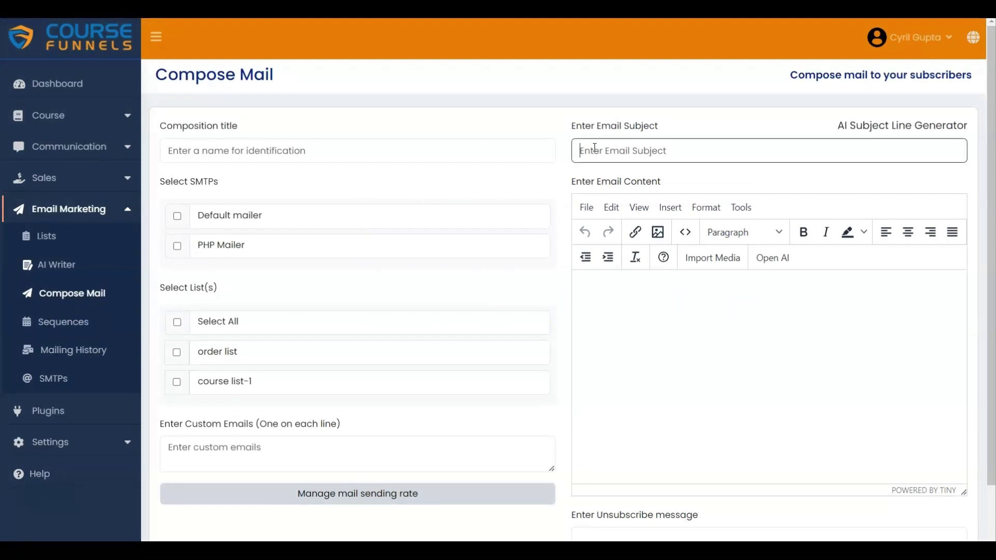
{"action": "type", "text": "The Plant Growth Formula That Will Grow Your Plants 20% Faster"}
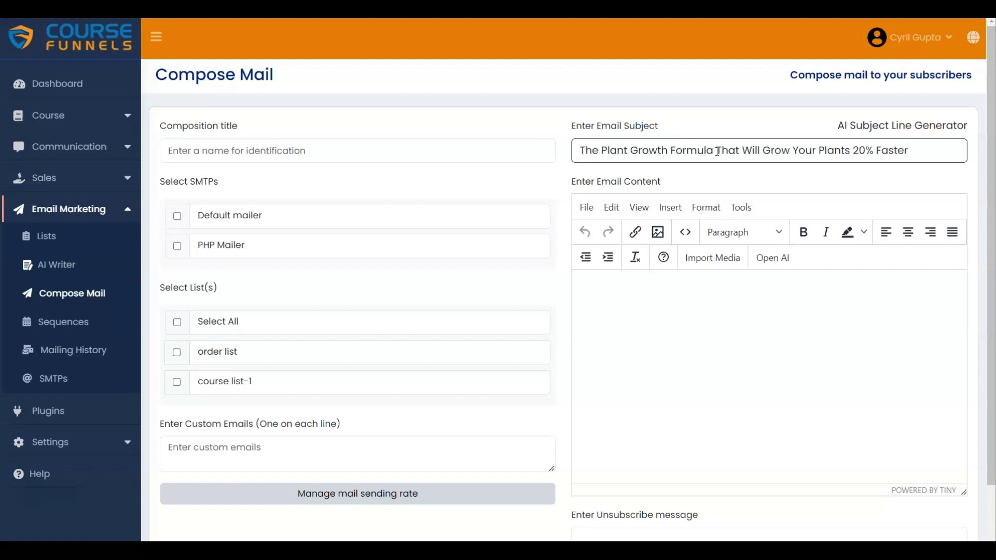
- Generate AI subject line suggestions and copy the sixth one
{"action": "left_click", "coordinate": [902, 128]}
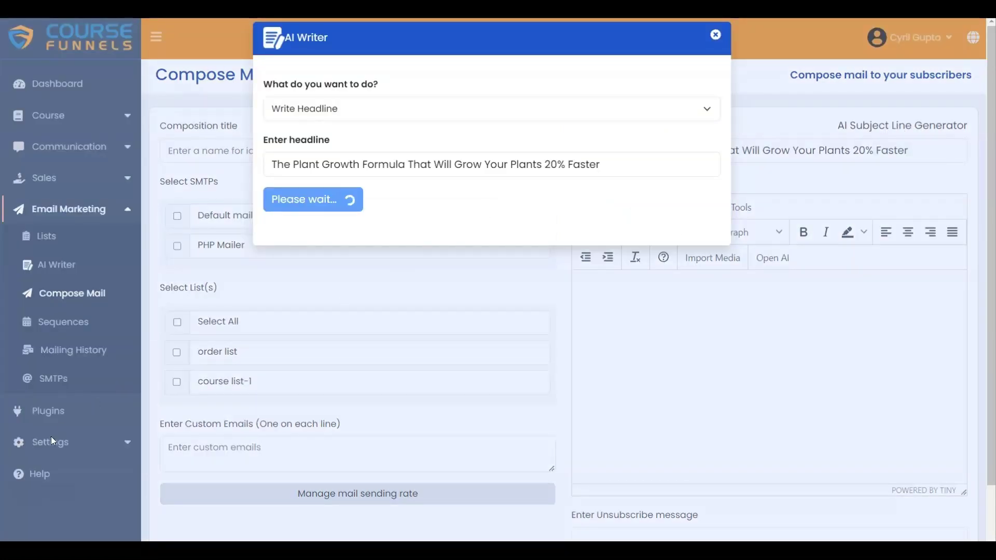
{"action": "scroll", "coordinate": [369, 261], "scroll_direction": "up", "scroll_amount": 2}
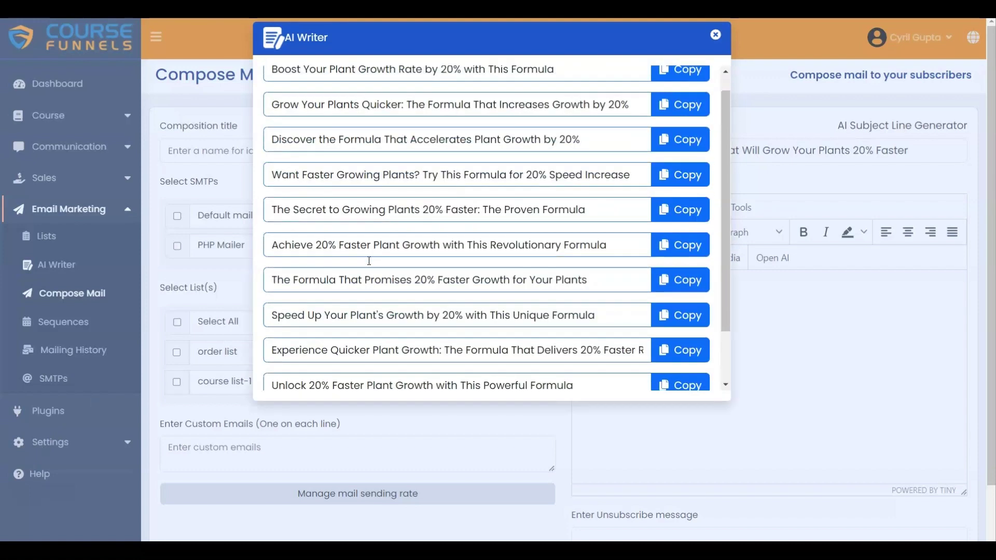
{"action": "scroll", "coordinate": [369, 261], "scroll_direction": "down", "scroll_amount": 2}
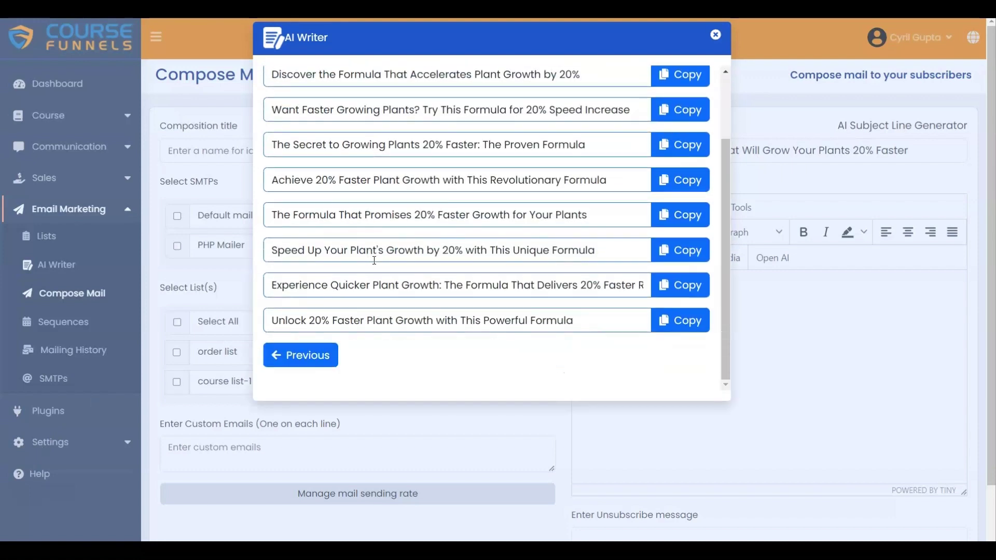
{"action": "left_click", "coordinate": [673, 255]}
{"action": "left_click", "coordinate": [310, 358]}
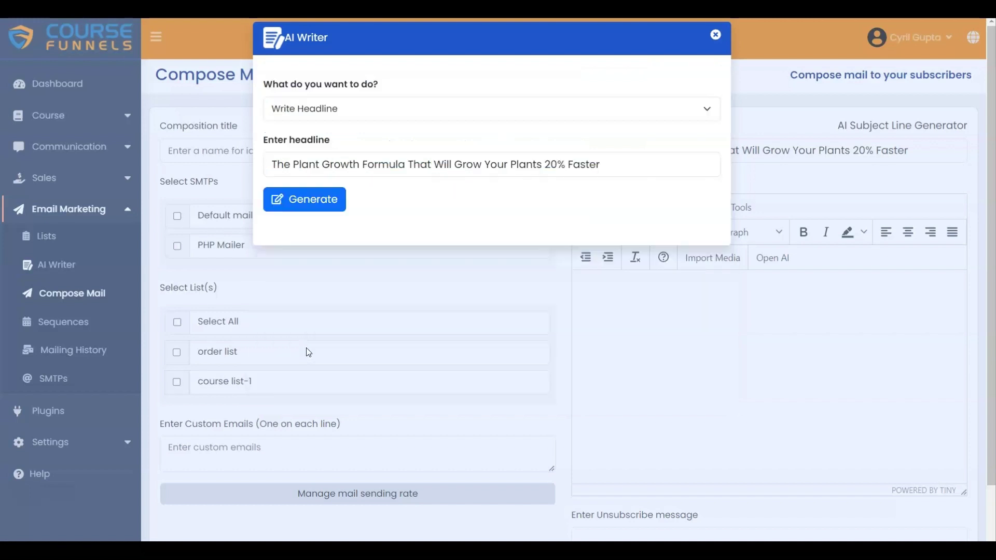
- Replace the subject with 'Speed Up Your Plant's Growth by 20% with This Unique Formula'
{"action": "left_click", "coordinate": [715, 37]}
{"action": "left_click", "coordinate": [721, 147]}
{"action": "key", "text": "ctrl+a"}
{"action": "key", "text": "ctrl+v"}
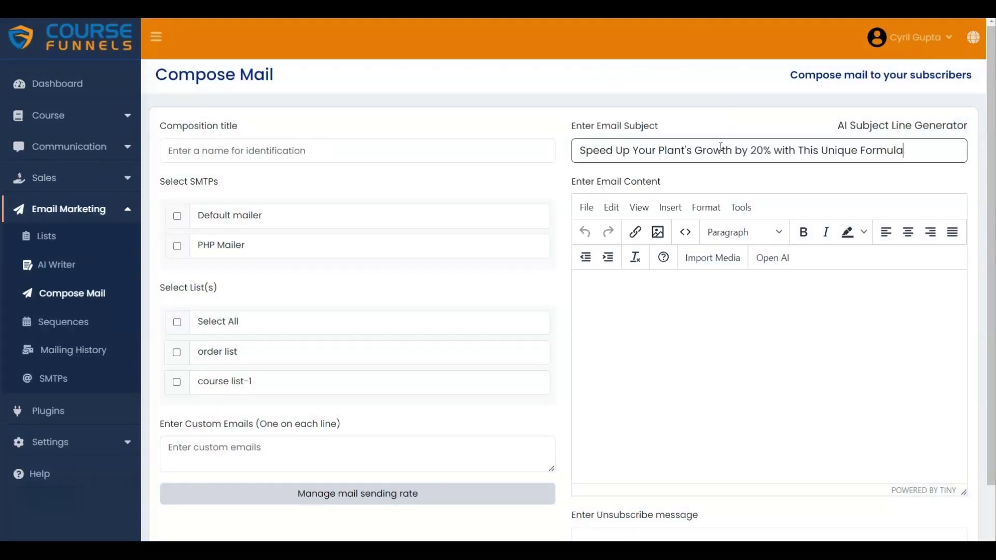
- Finish the subject line and start an AI-written Email Body for the email content
{"action": "left_click", "coordinate": [773, 324]}
{"action": "left_click", "coordinate": [773, 260]}
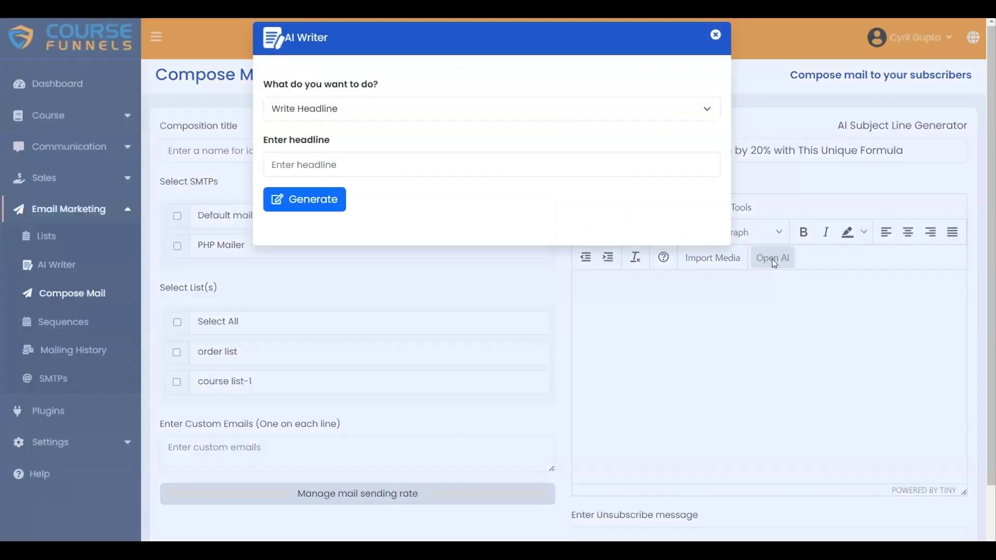
{"action": "left_click", "coordinate": [362, 112]}
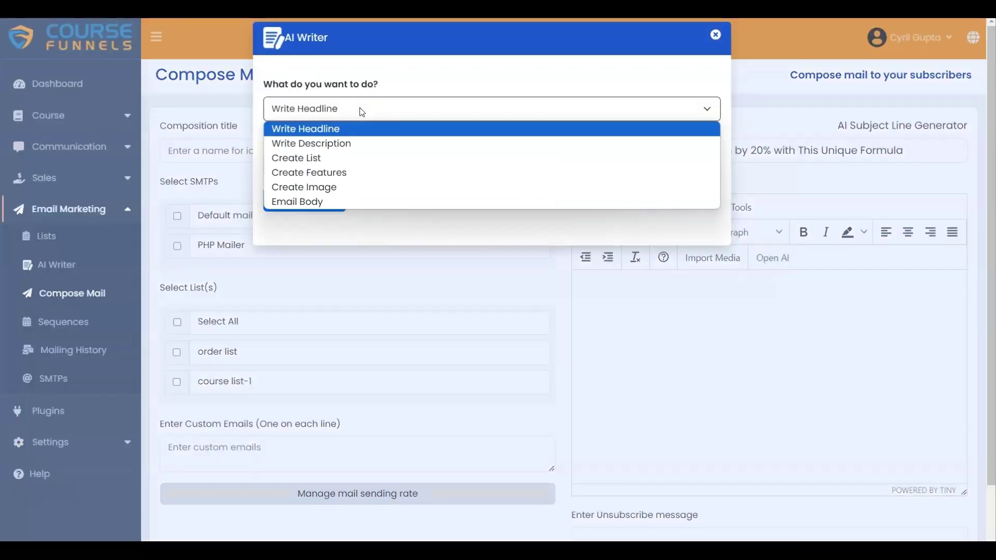
{"action": "left_click", "coordinate": [335, 208]}
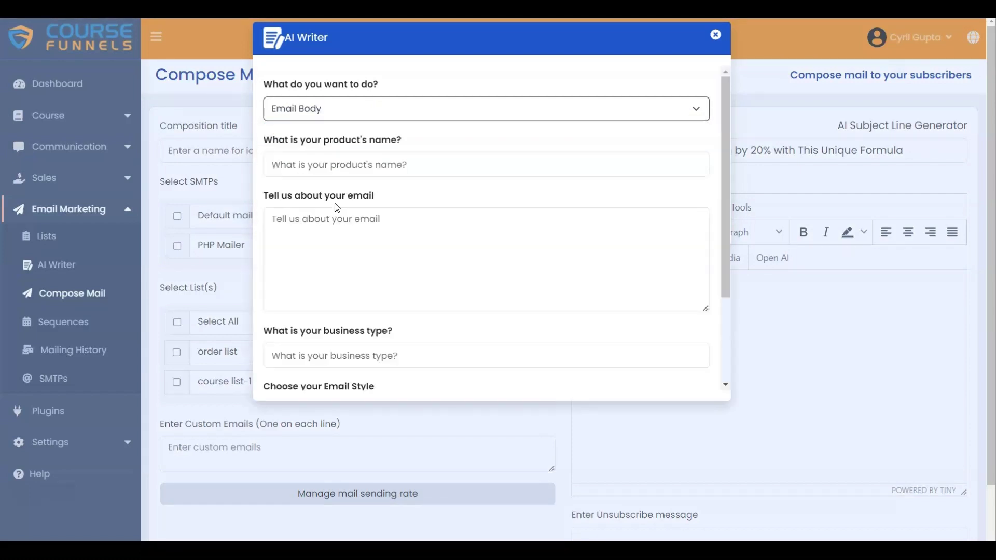
- Paste the groFood product name, email brief and business FasterGRO LLC, then generate a Casual email
{"action": "left_click", "coordinate": [316, 165]}
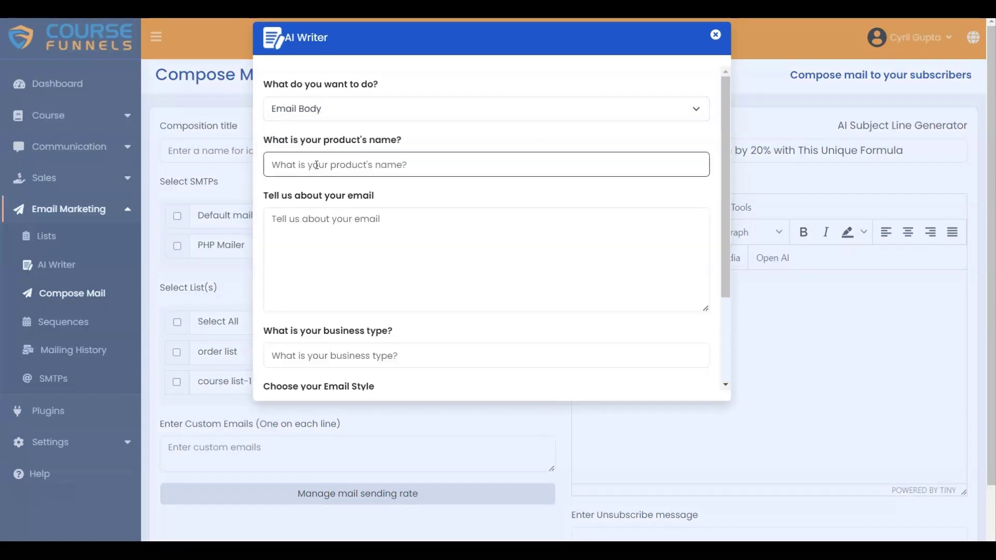
{"action": "key", "text": "ctrl+v"}
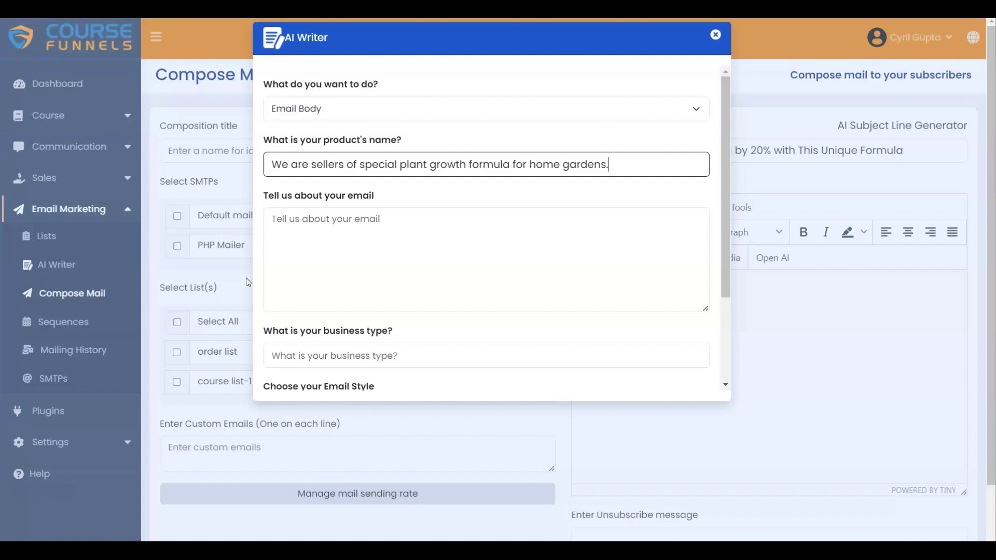
{"action": "left_click", "coordinate": [284, 220]}
{"action": "left_click", "coordinate": [283, 220]}
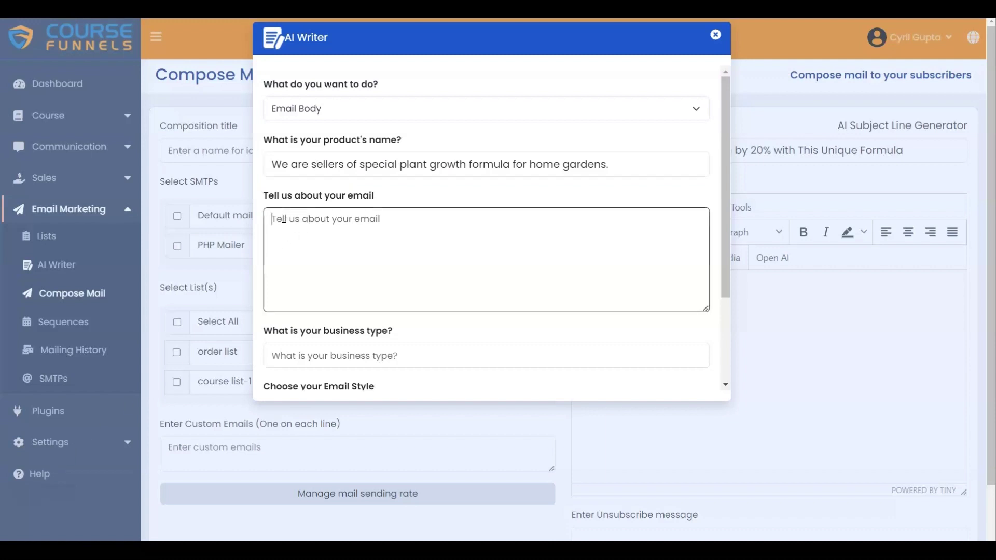
{"action": "key", "text": "ctrl+v"}
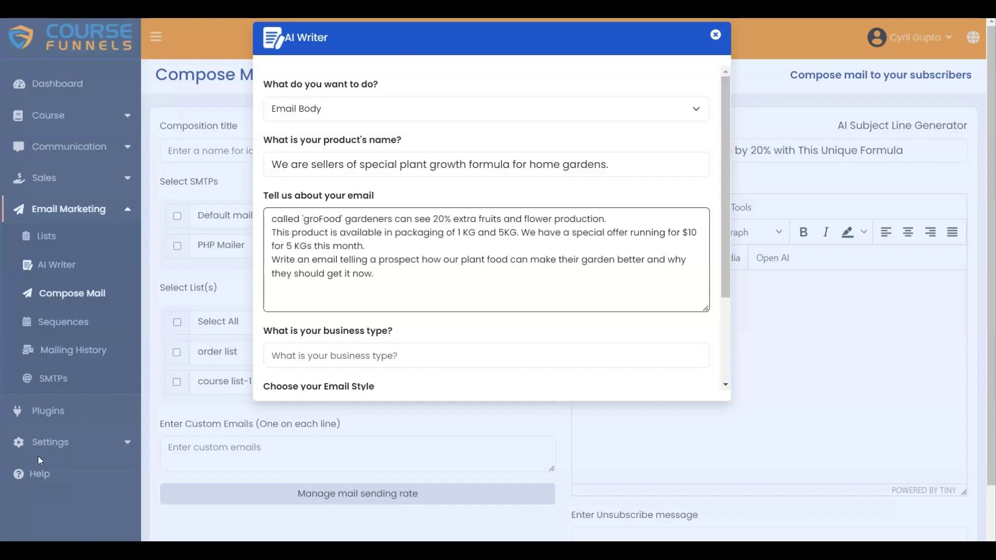
{"action": "scroll", "coordinate": [405, 306], "scroll_direction": "down", "scroll_amount": 3}
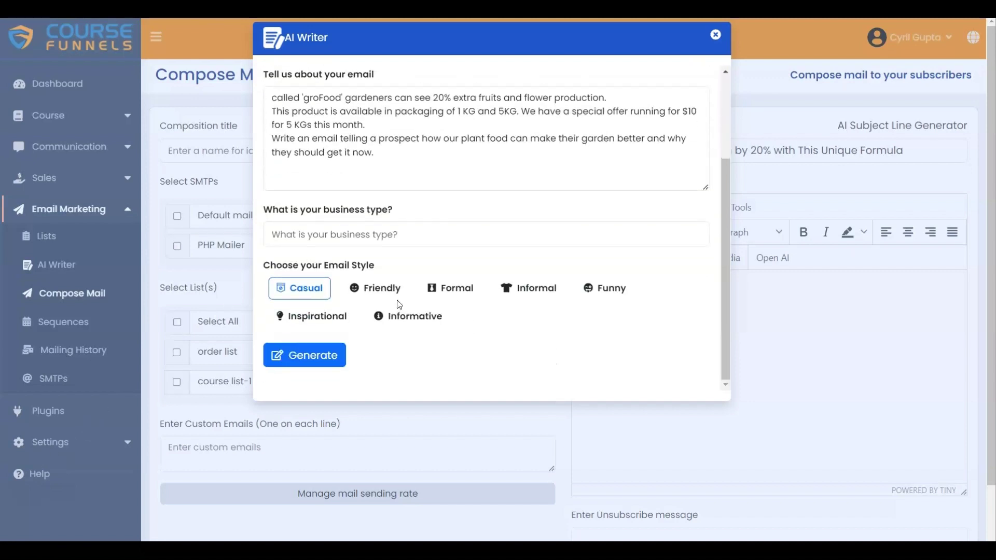
{"action": "left_click", "coordinate": [295, 235]}
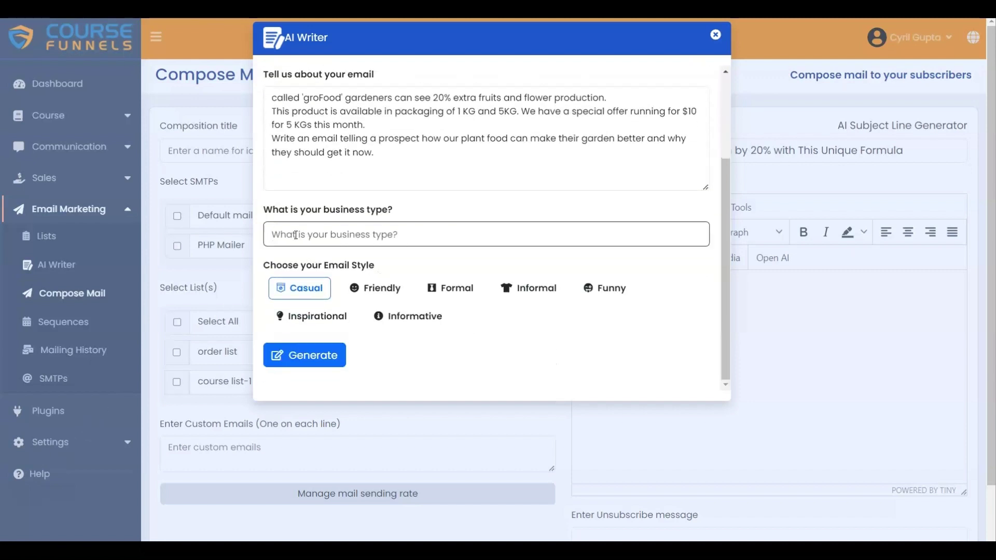
{"action": "key", "text": "ctrl+v"}
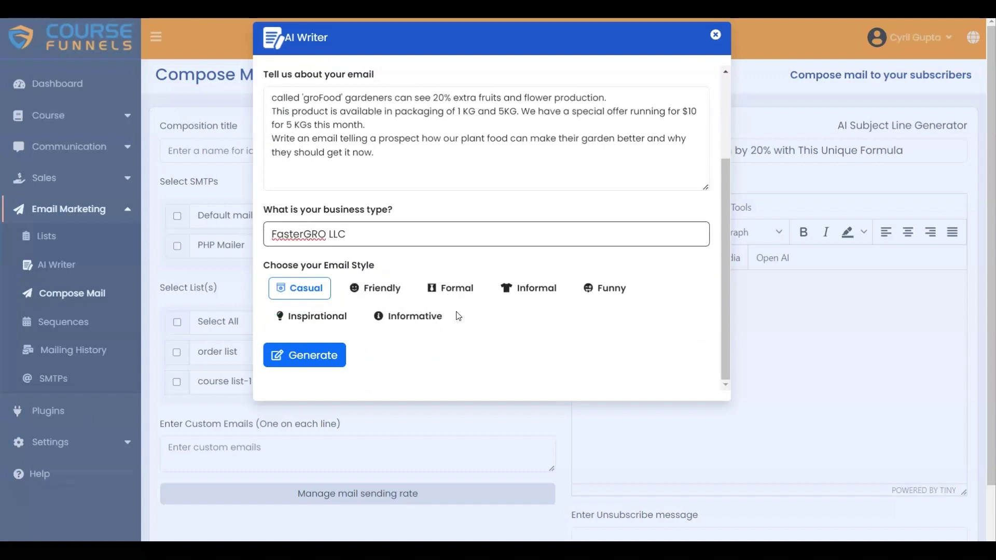
{"action": "left_click", "coordinate": [295, 294]}
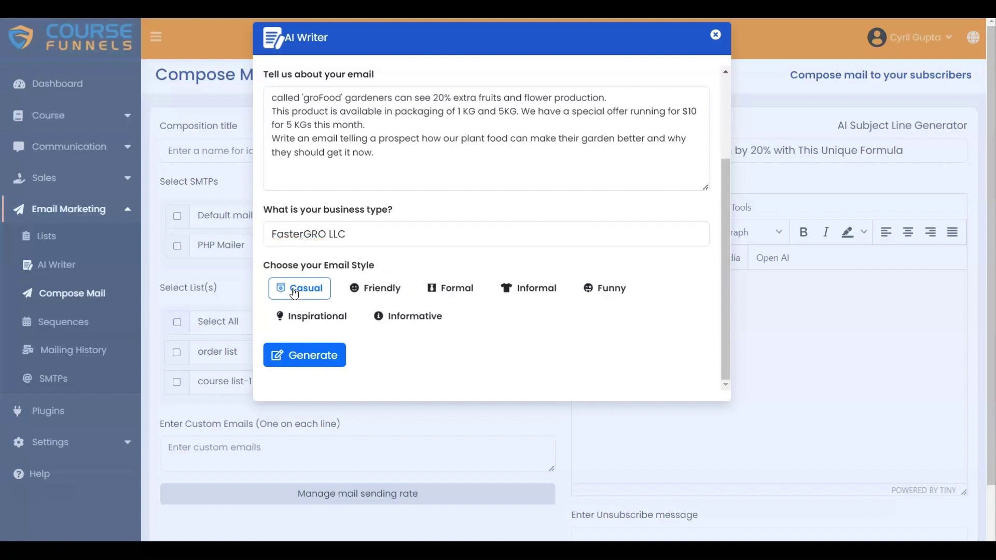
{"action": "left_click", "coordinate": [309, 359]}
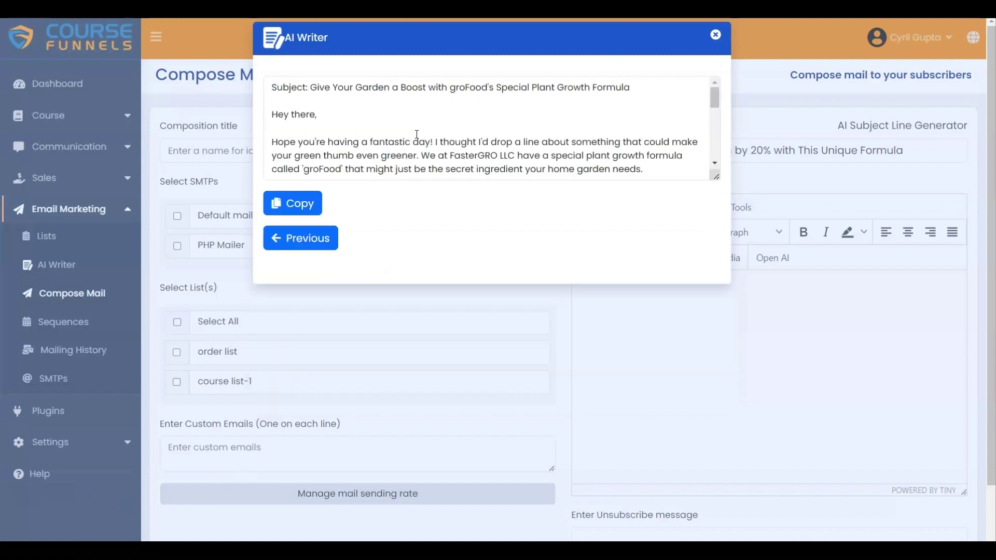
- Copy the generated groFood email body and close the AI writer
{"action": "scroll", "coordinate": [417, 134], "scroll_direction": "down", "scroll_amount": 6}
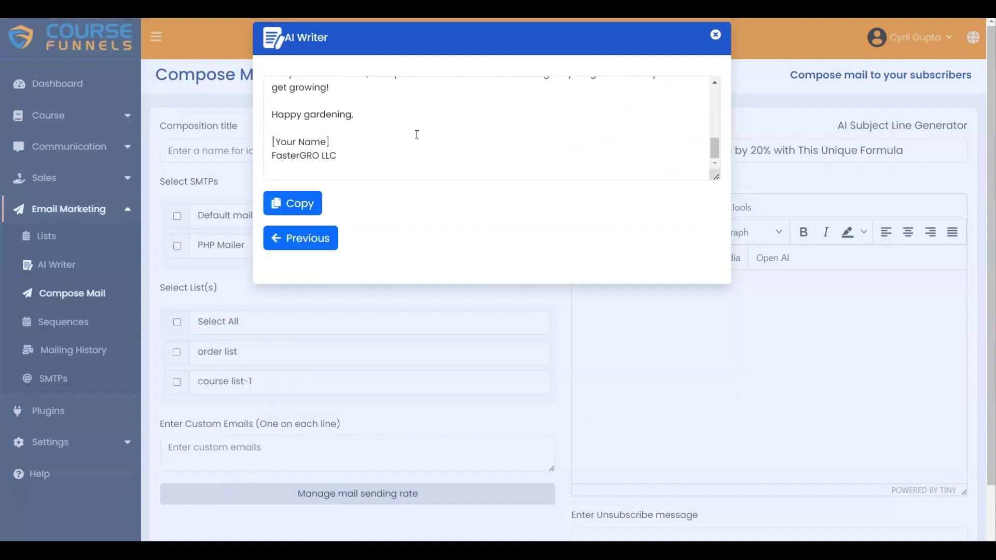
{"action": "scroll", "coordinate": [417, 134], "scroll_direction": "down", "scroll_amount": 2}
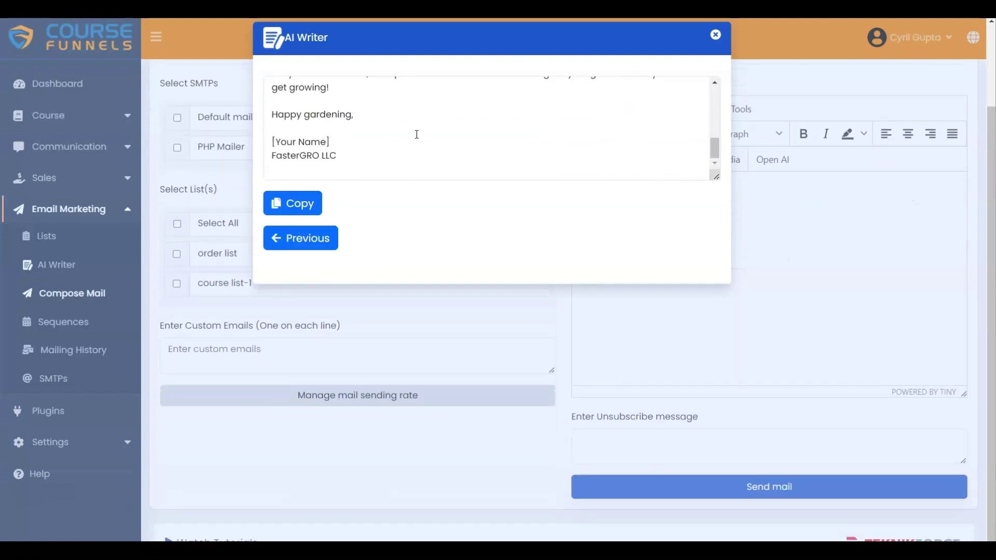
{"action": "left_click", "coordinate": [304, 207]}
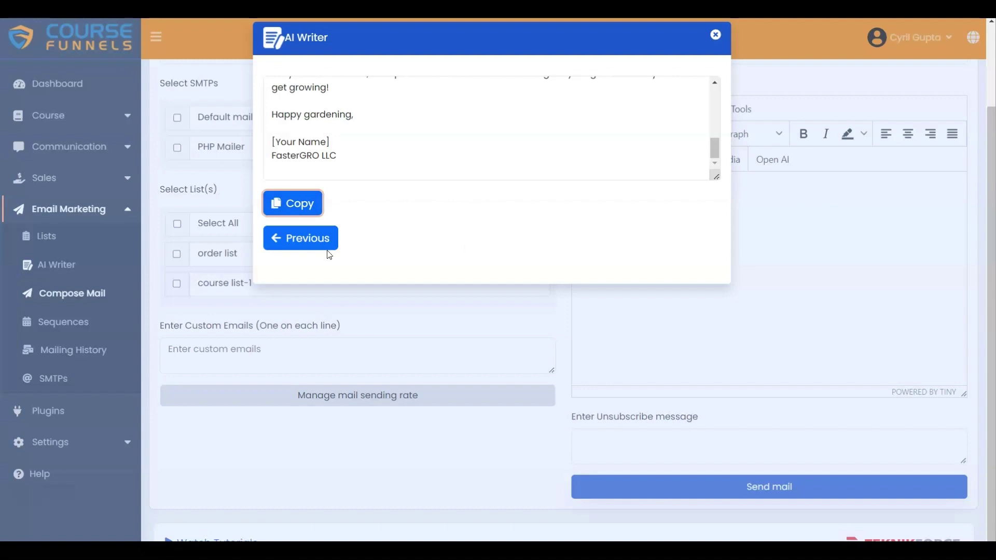
{"action": "left_click", "coordinate": [299, 236]}
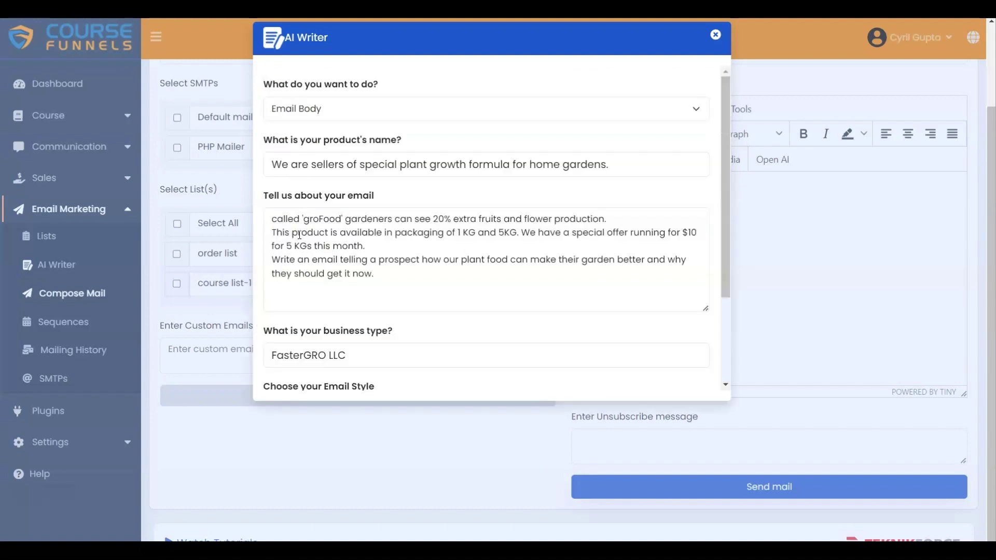
{"action": "left_click", "coordinate": [716, 34]}
- Paste the groFood email into the Compose Mail content, then reopen the AI writer
{"action": "left_click", "coordinate": [618, 206]}
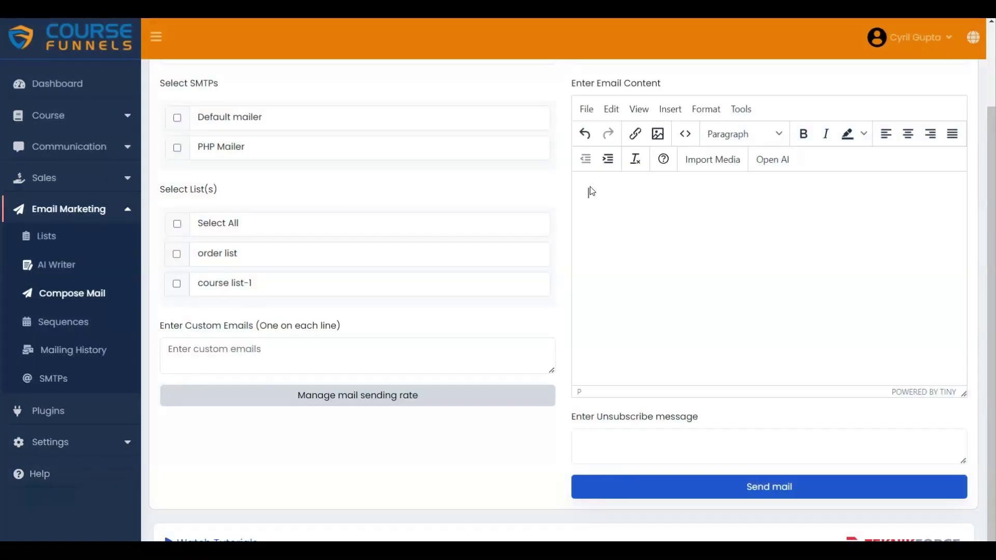
{"action": "key", "text": "ctrl+v"}
{"action": "scroll", "coordinate": [591, 192], "scroll_direction": "up", "scroll_amount": 3}
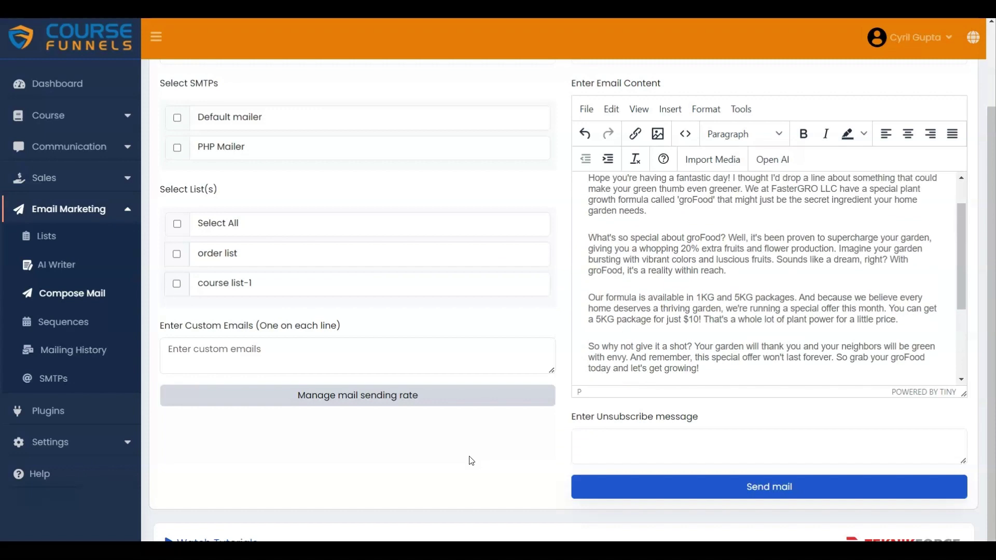
{"action": "left_click", "coordinate": [511, 109]}
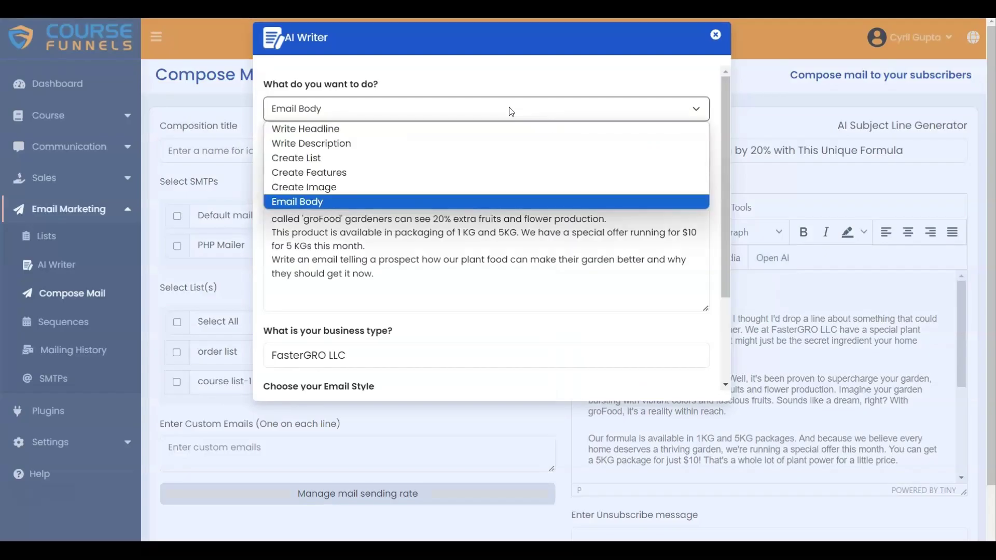